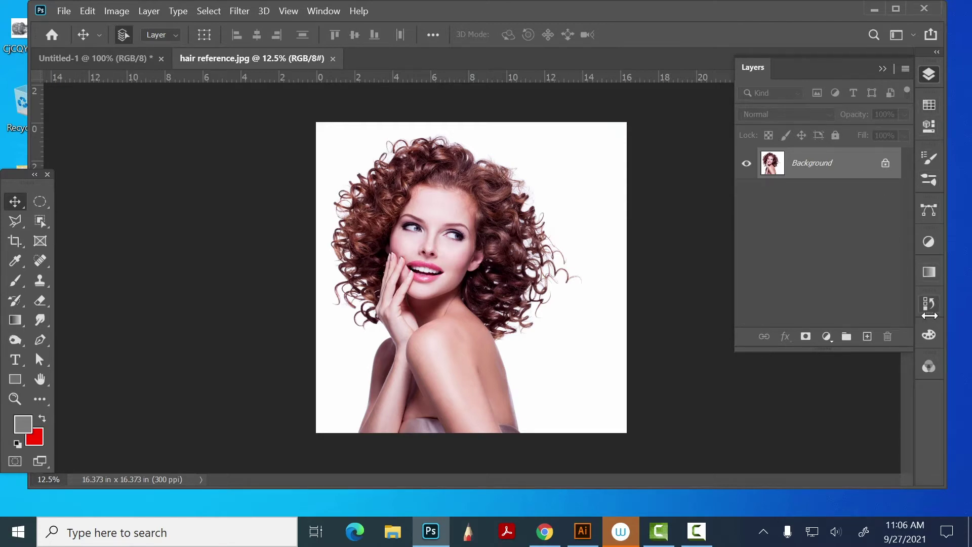
Compare the image's Red, Green and Blue channels one at a time, and duplicate the Blue channel.
left_click(930, 365)
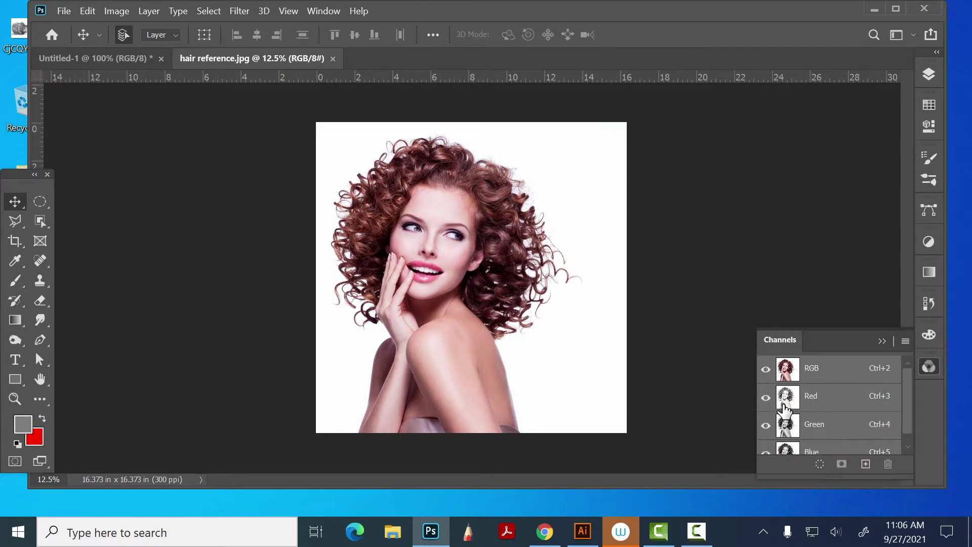
left_click(766, 398)
left_click(766, 398)
left_click(843, 403)
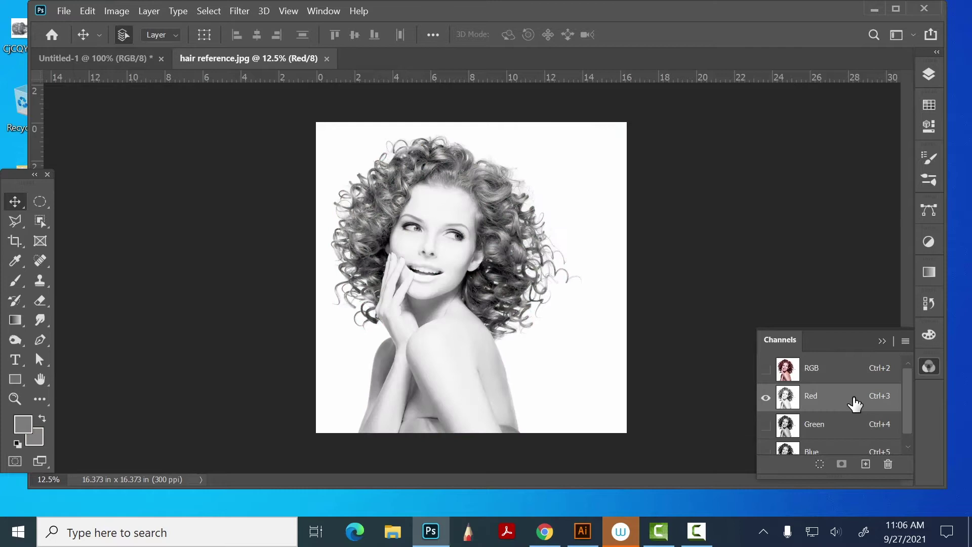
left_click(856, 423)
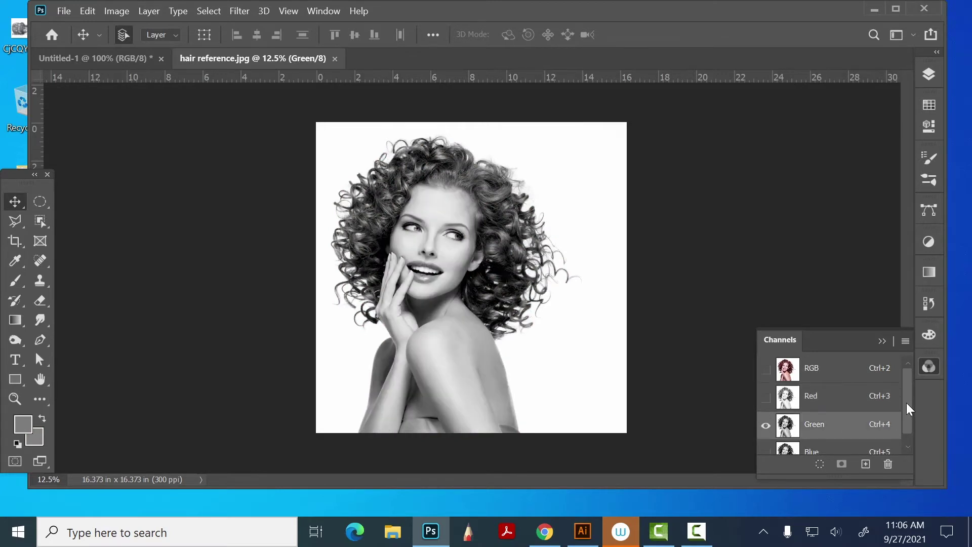
left_click_drag(907, 409, 906, 427)
left_click(841, 442)
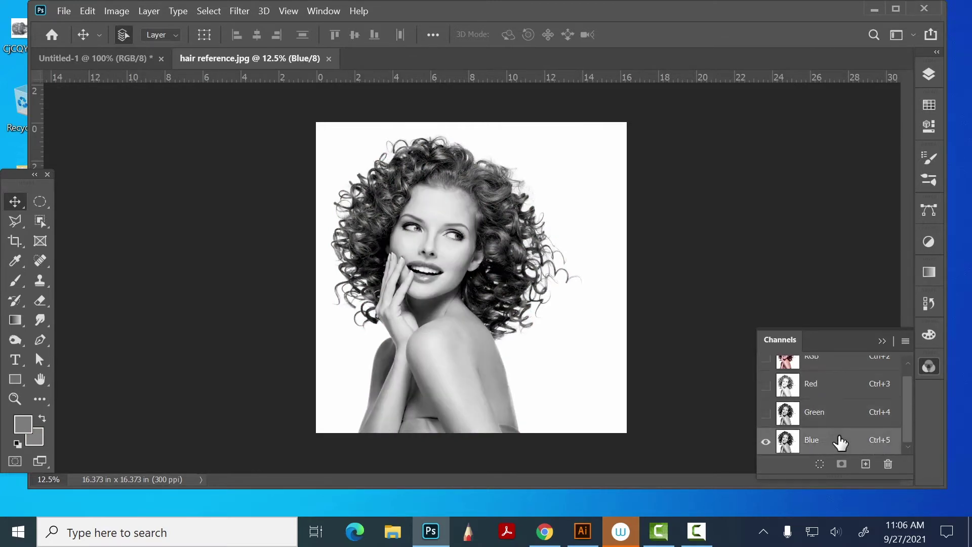
left_click(831, 419)
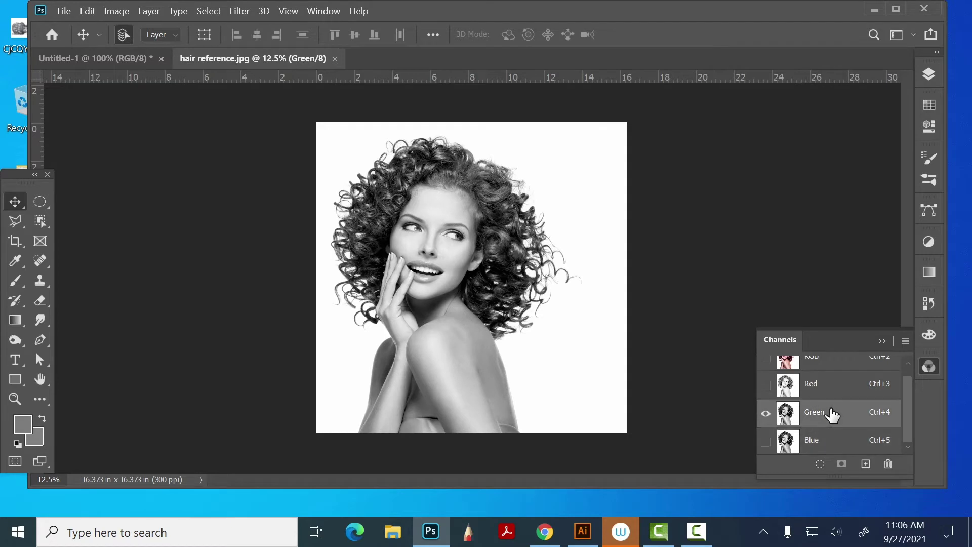
left_click(830, 444)
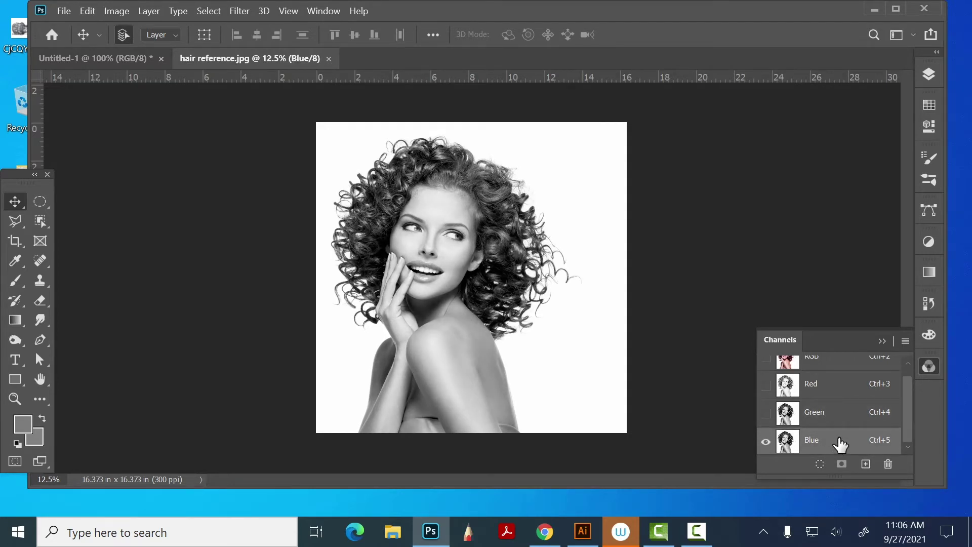
left_click_drag(844, 443, 866, 464)
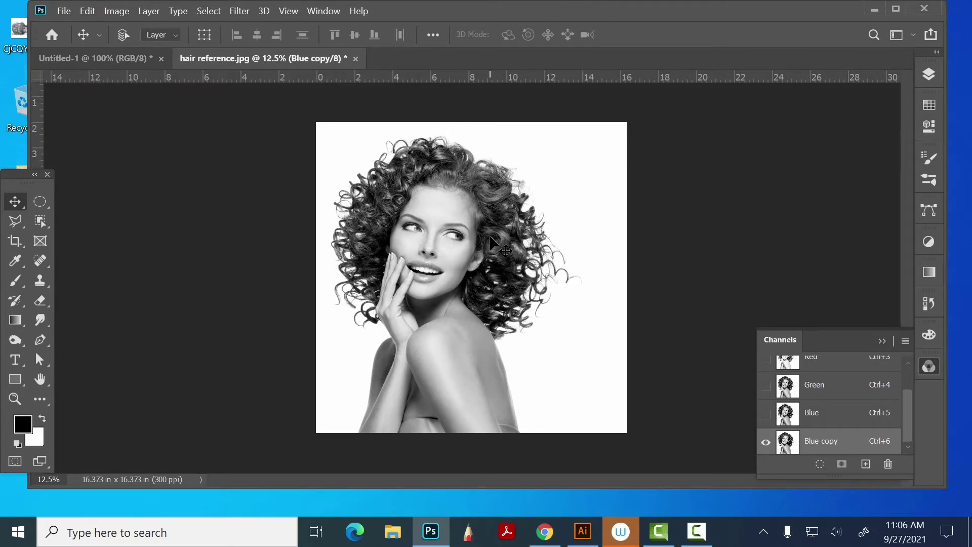
Apply Levels to the Blue copy channel with a shadow input of 75 and midtones at 1.00 to darken the hair.
scroll(499, 246, "up", 3)
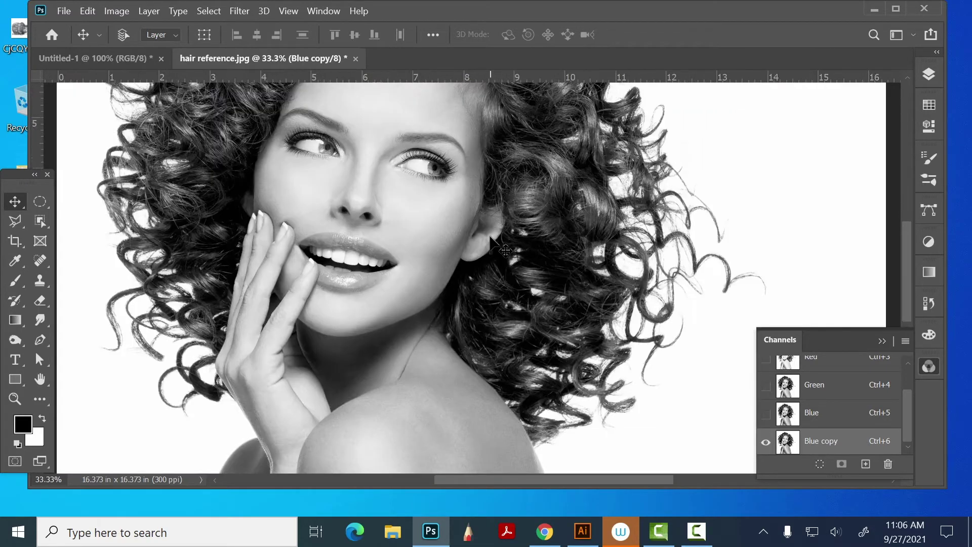
key("ctrl")
key("ctrl+l")
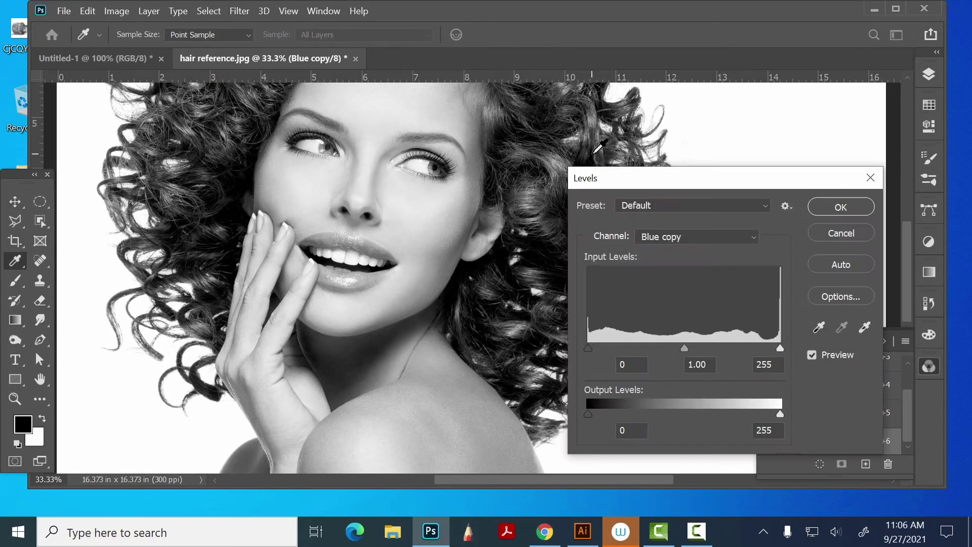
left_click_drag(643, 183, 712, 109)
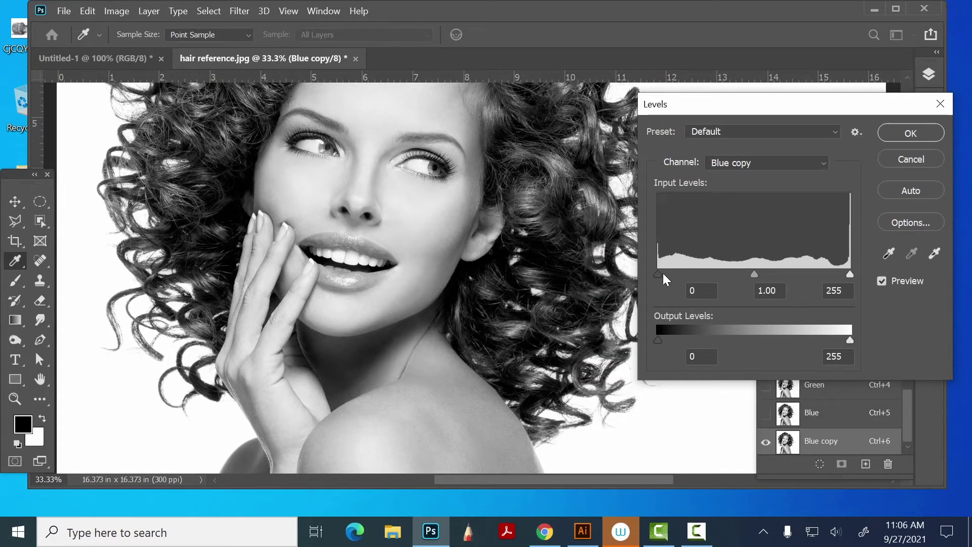
left_click_drag(657, 272, 715, 269)
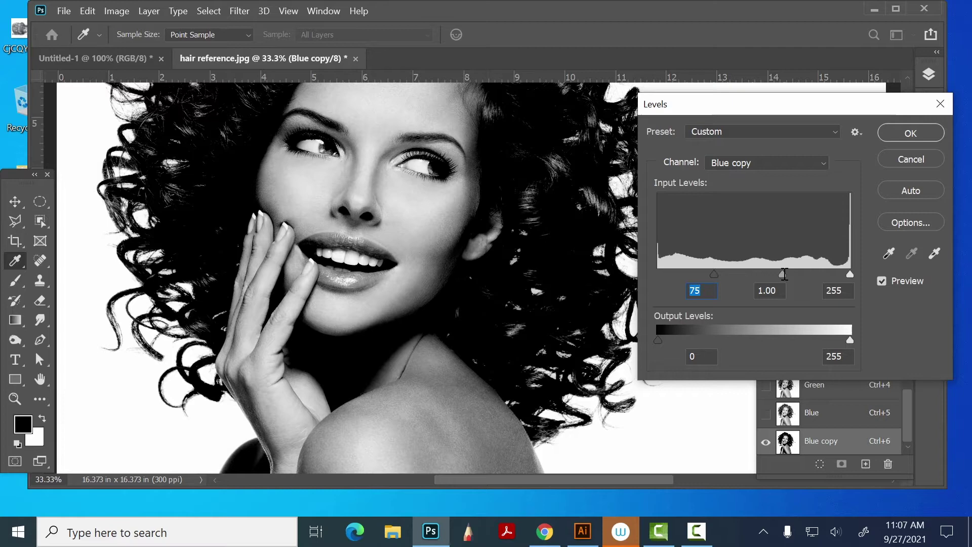
mouse_move(784, 274)
left_mouse_down()
mouse_move(765, 274)
mouse_move(789, 274)
left_mouse_up()
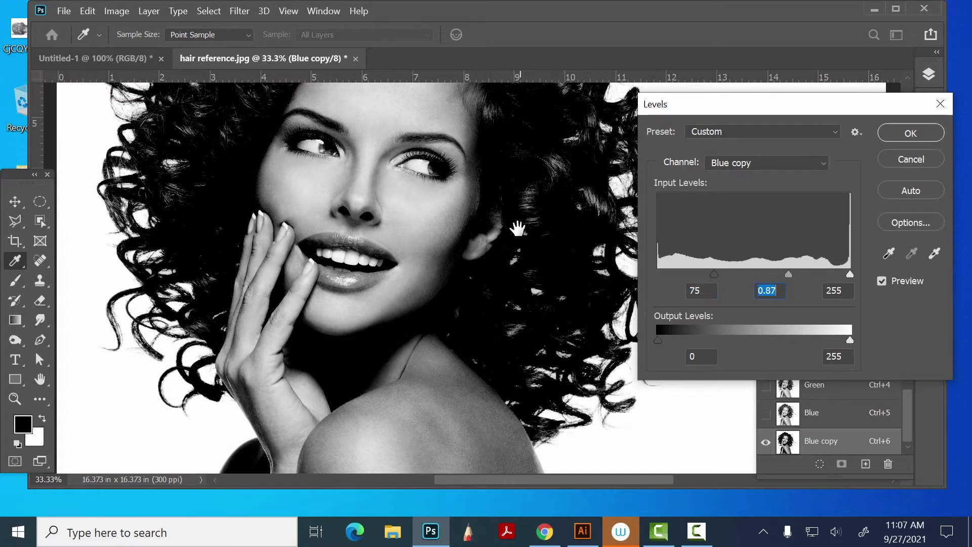
left_click_drag(517, 227, 420, 394)
left_click_drag(399, 330, 418, 304)
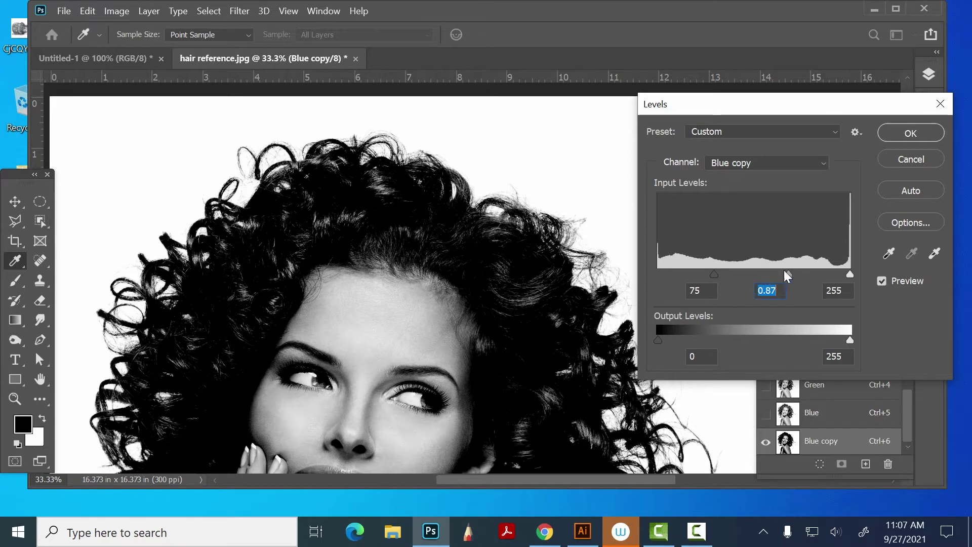
mouse_move(785, 273)
left_mouse_down()
mouse_move(770, 272)
mouse_move(795, 270)
mouse_move(782, 270)
left_mouse_up()
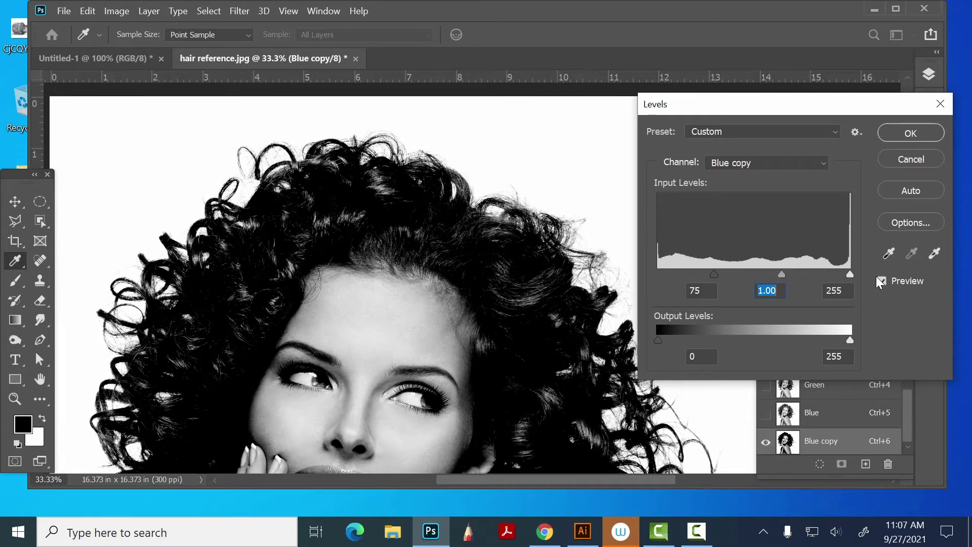
left_click(910, 132)
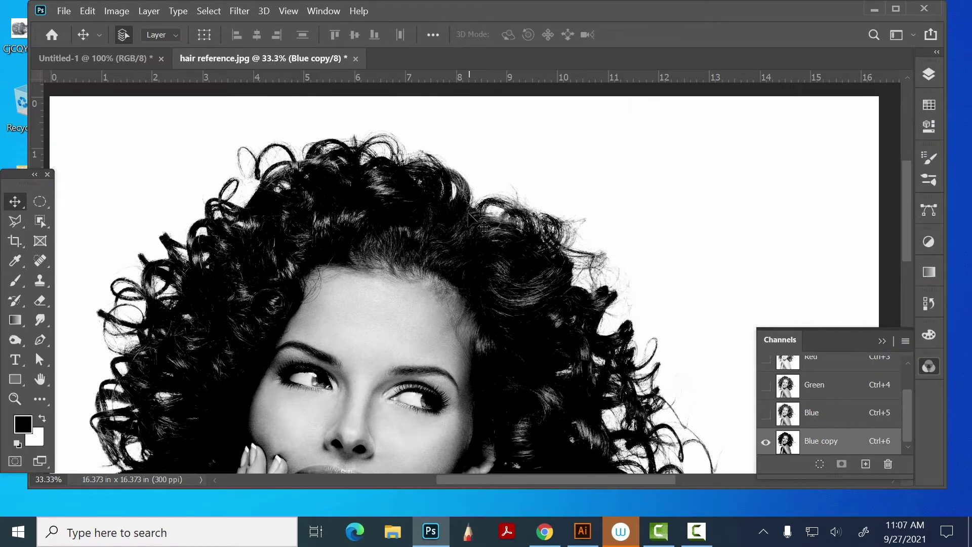
Paint the woman's face and neck black on the Blue copy channel with a size 500 Overlay brush.
key("ctrl+minus")
key("ctrl+minus")
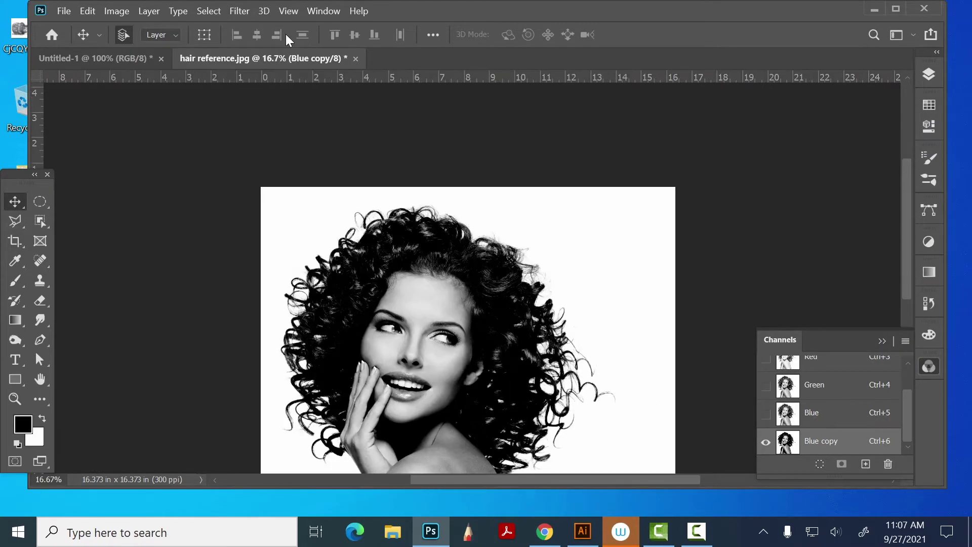
left_click(22, 278)
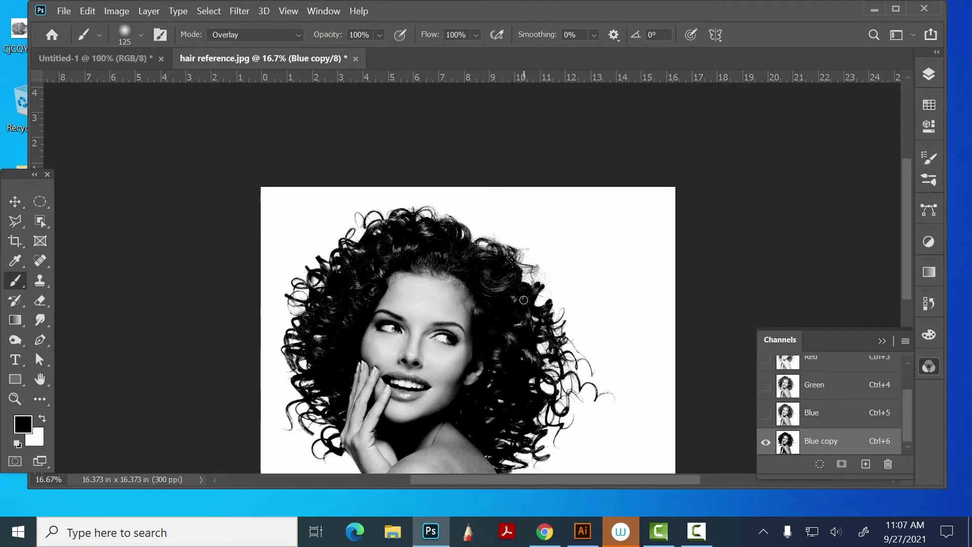
key("bracketright")
key("bracketright")
key("bracketright")
key("bracketright")
key("bracketright")
key("bracketright")
key("bracketright")
mouse_move(463, 327)
left_mouse_down()
mouse_move(393, 363)
mouse_move(400, 347)
mouse_move(442, 362)
mouse_move(444, 322)
left_mouse_up()
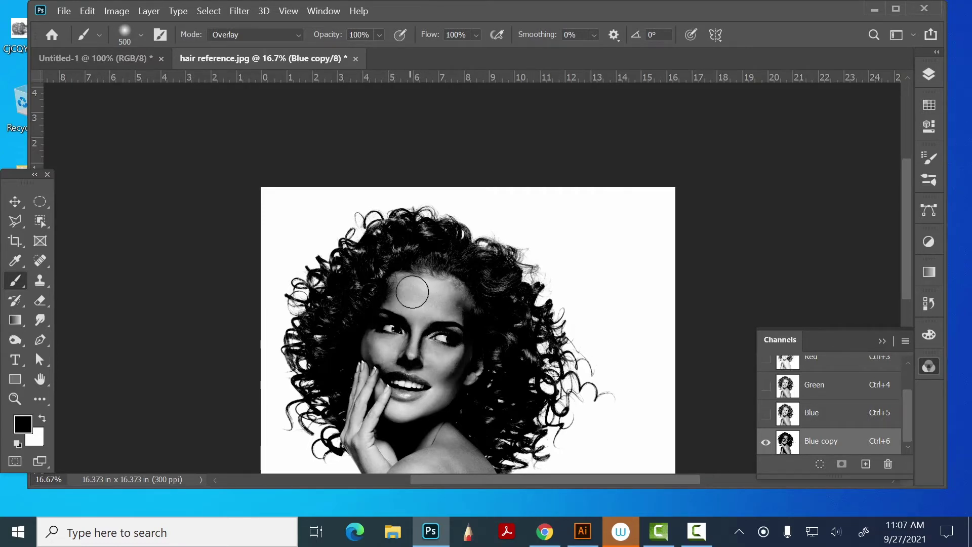
mouse_move(416, 296)
left_mouse_down()
mouse_move(440, 375)
mouse_move(421, 321)
mouse_move(402, 360)
mouse_move(392, 349)
mouse_move(402, 294)
mouse_move(414, 350)
mouse_move(440, 350)
mouse_move(438, 309)
mouse_move(403, 337)
mouse_move(431, 305)
mouse_move(453, 314)
mouse_move(446, 341)
mouse_move(452, 334)
mouse_move(443, 327)
mouse_move(406, 348)
mouse_move(389, 385)
mouse_move(396, 336)
mouse_move(420, 322)
mouse_move(404, 407)
mouse_move(459, 329)
mouse_move(453, 407)
mouse_move(455, 375)
mouse_move(485, 383)
mouse_move(443, 356)
mouse_move(421, 312)
mouse_move(401, 333)
mouse_move(388, 373)
mouse_move(422, 411)
mouse_move(415, 361)
mouse_move(386, 353)
mouse_move(403, 316)
mouse_move(383, 381)
mouse_move(386, 359)
mouse_move(370, 375)
mouse_move(378, 406)
mouse_move(380, 378)
mouse_move(384, 388)
mouse_move(438, 368)
mouse_move(460, 374)
mouse_move(480, 228)
mouse_move(405, 382)
mouse_move(415, 375)
mouse_move(412, 292)
mouse_move(401, 310)
mouse_move(389, 270)
mouse_move(400, 279)
mouse_move(414, 267)
mouse_move(427, 284)
mouse_move(424, 264)
mouse_move(372, 223)
mouse_move(390, 205)
mouse_move(389, 231)
left_mouse_up()
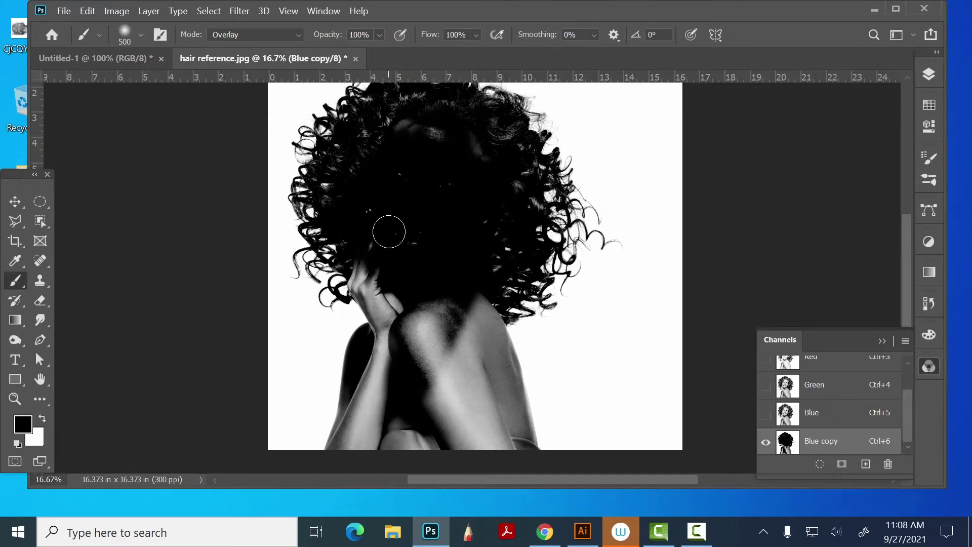
Switch the brush to Normal mode and fill the neck, shoulder and torso interior with black down to the image's lower edge.
left_click(274, 33)
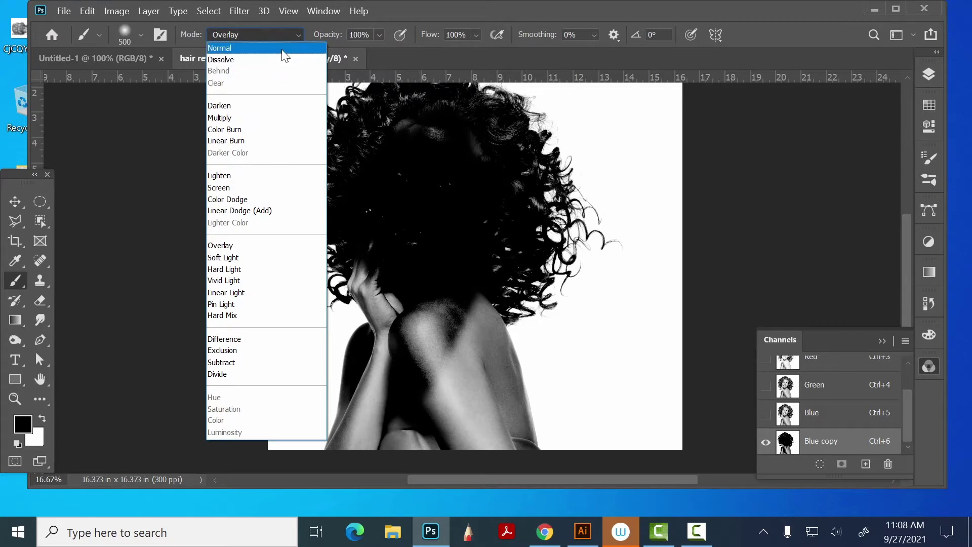
left_click(284, 47)
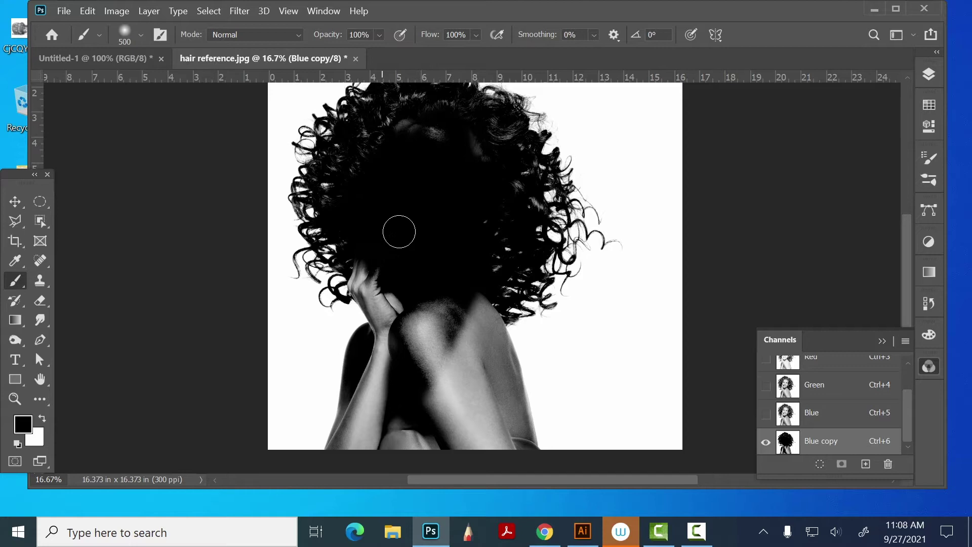
mouse_move(424, 303)
left_mouse_down()
mouse_move(432, 362)
mouse_move(477, 382)
mouse_move(457, 332)
mouse_move(388, 297)
mouse_move(375, 267)
left_mouse_up()
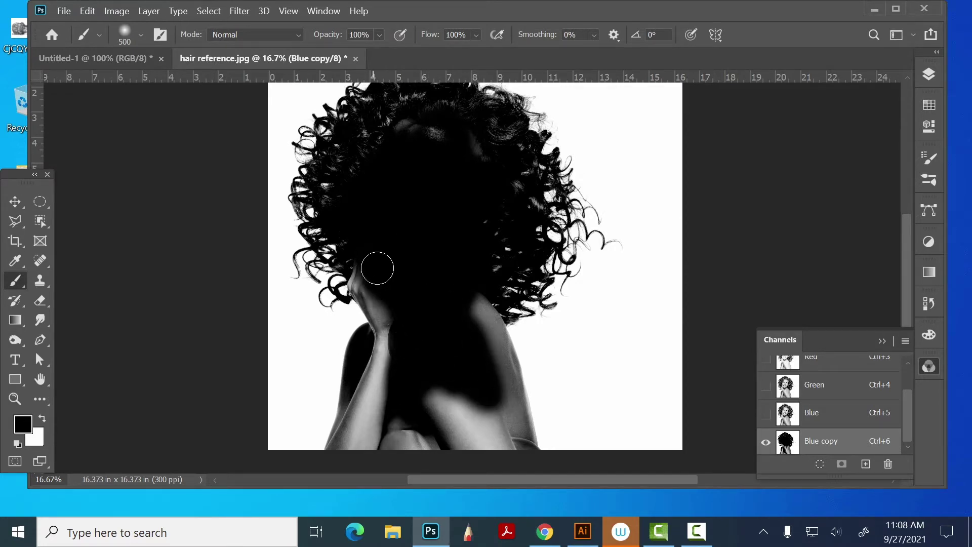
key("space")
left_click_drag(451, 340, 456, 195)
mouse_move(497, 330)
left_mouse_down()
mouse_move(513, 290)
mouse_move(471, 255)
mouse_move(379, 319)
mouse_move(406, 196)
mouse_move(371, 297)
mouse_move(382, 307)
mouse_move(443, 271)
mouse_move(469, 140)
mouse_move(480, 130)
mouse_move(466, 132)
mouse_move(490, 300)
left_mouse_up()
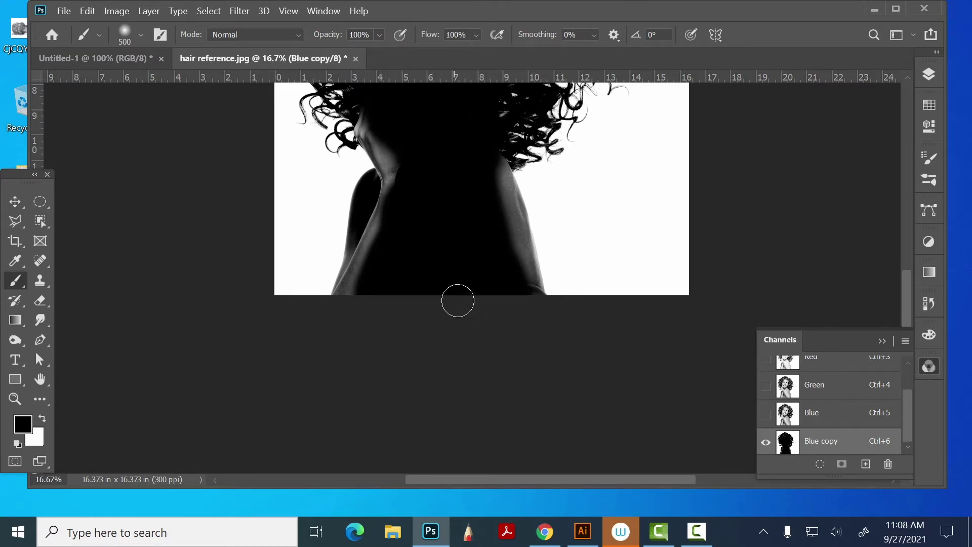
Paint the remaining gray patches on the forehead and the inner hair above it solid black.
left_click_drag(451, 195, 462, 326)
mouse_move(453, 134)
left_mouse_down()
mouse_move(445, 147)
mouse_move(435, 123)
mouse_move(430, 151)
left_mouse_up()
left_click_drag(449, 188, 442, 283)
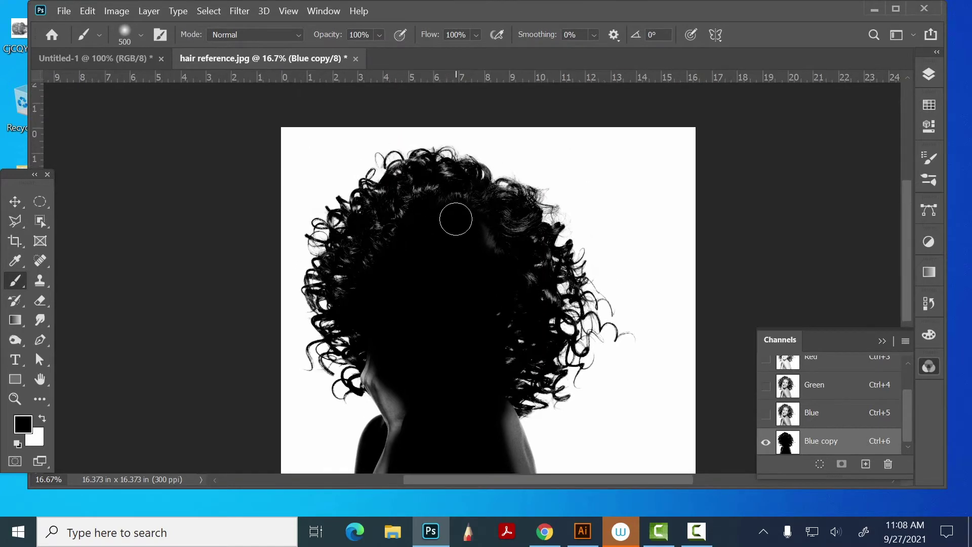
mouse_move(456, 217)
left_mouse_down()
mouse_move(439, 195)
mouse_move(422, 202)
mouse_move(440, 202)
mouse_move(455, 260)
mouse_move(448, 233)
mouse_move(416, 197)
left_mouse_up()
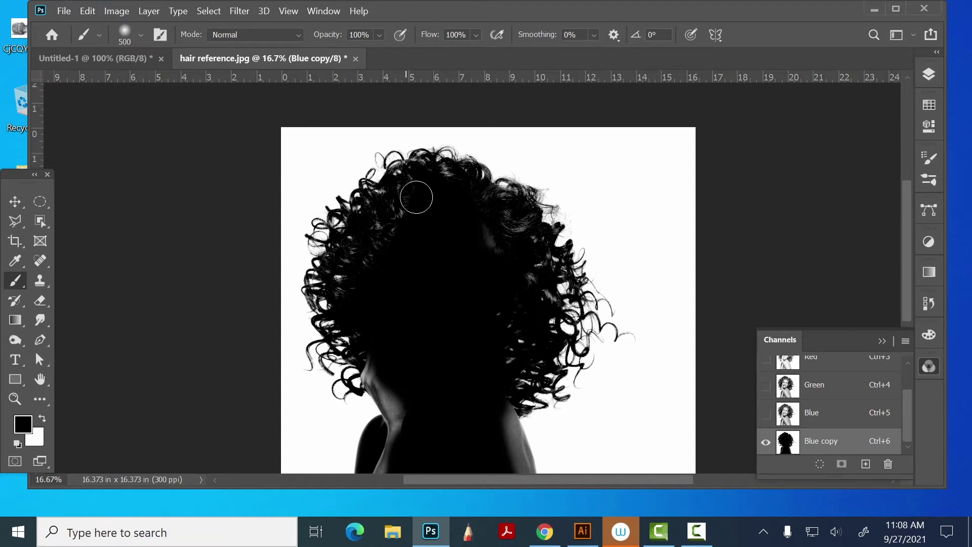
Set the brush to Overlay mode at size 175 and darken the remaining gray areas inside the hair.
left_click(239, 32)
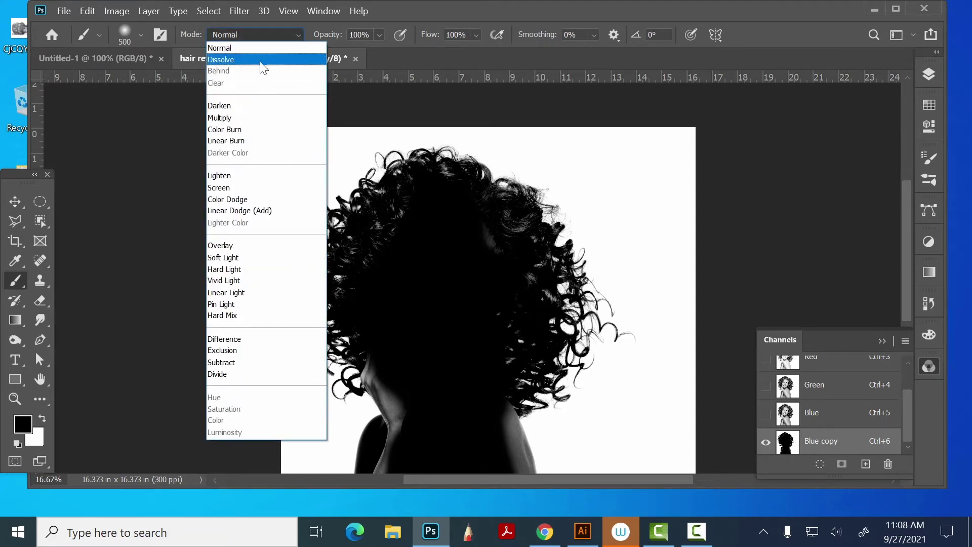
left_click(266, 246)
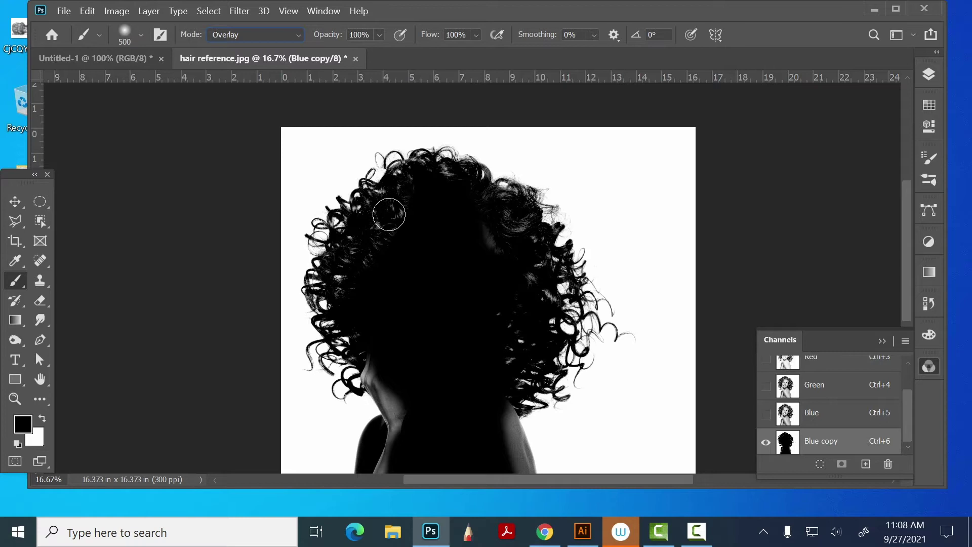
key("bracketleft")
key("bracketleft")
key("bracketleft")
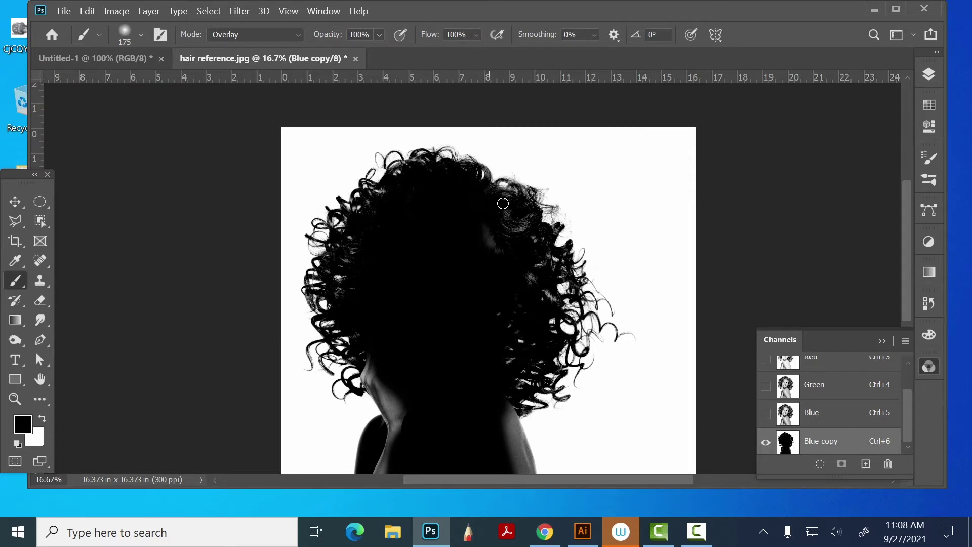
left_click_drag(493, 224, 511, 227)
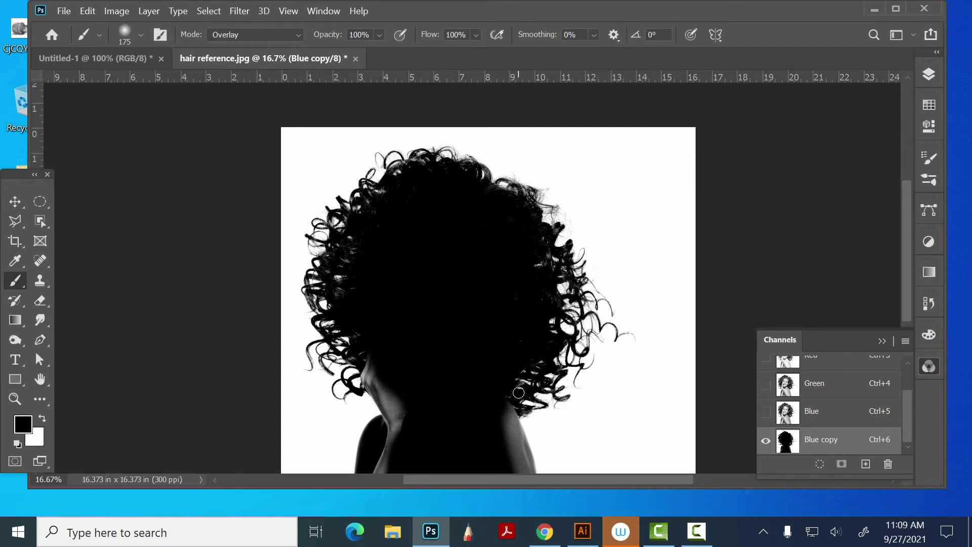
Paint the gray edges of the shoulders, arm and hand black, and darken the inner hair near the outer curls.
mouse_move(498, 416)
left_mouse_down()
mouse_move(515, 450)
mouse_move(517, 415)
mouse_move(528, 475)
mouse_move(505, 406)
mouse_move(525, 420)
left_mouse_up()
mouse_move(461, 423)
left_mouse_down()
mouse_move(382, 364)
mouse_move(368, 373)
mouse_move(406, 436)
mouse_move(392, 420)
mouse_move(383, 447)
mouse_move(387, 387)
mouse_move(366, 375)
mouse_move(374, 393)
mouse_move(370, 363)
mouse_move(354, 361)
left_mouse_up()
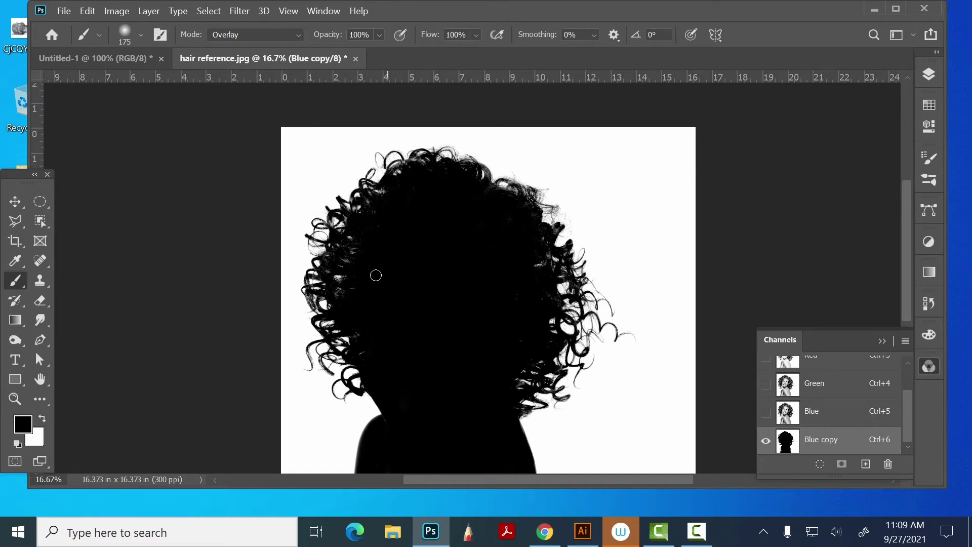
mouse_move(340, 289)
left_mouse_down()
mouse_move(350, 287)
mouse_move(352, 261)
mouse_move(343, 263)
mouse_move(353, 255)
mouse_move(334, 261)
mouse_move(311, 299)
mouse_move(323, 345)
left_mouse_up()
key("ctrl+z")
mouse_move(424, 168)
left_mouse_down()
mouse_move(406, 161)
mouse_move(388, 193)
mouse_move(388, 177)
mouse_move(376, 231)
left_mouse_up()
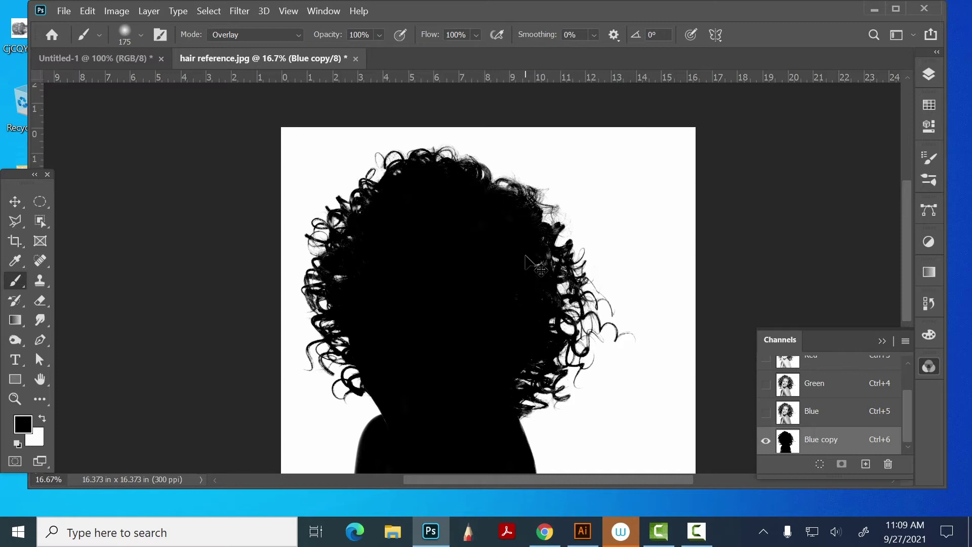
Load the Blue copy channel as a selection and invert it to select the black silhouette.
key("ctrl+a")
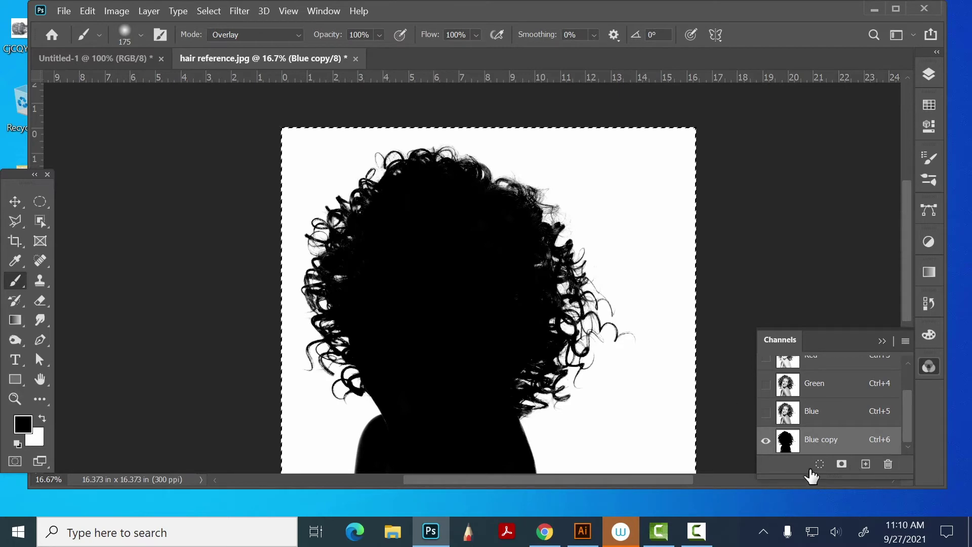
left_click(786, 439, "ctrl")
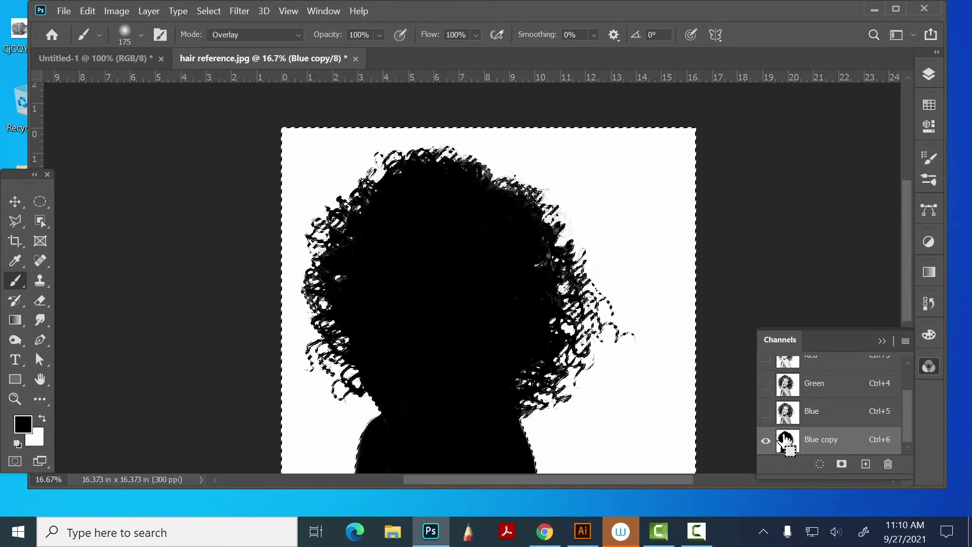
left_click(210, 11)
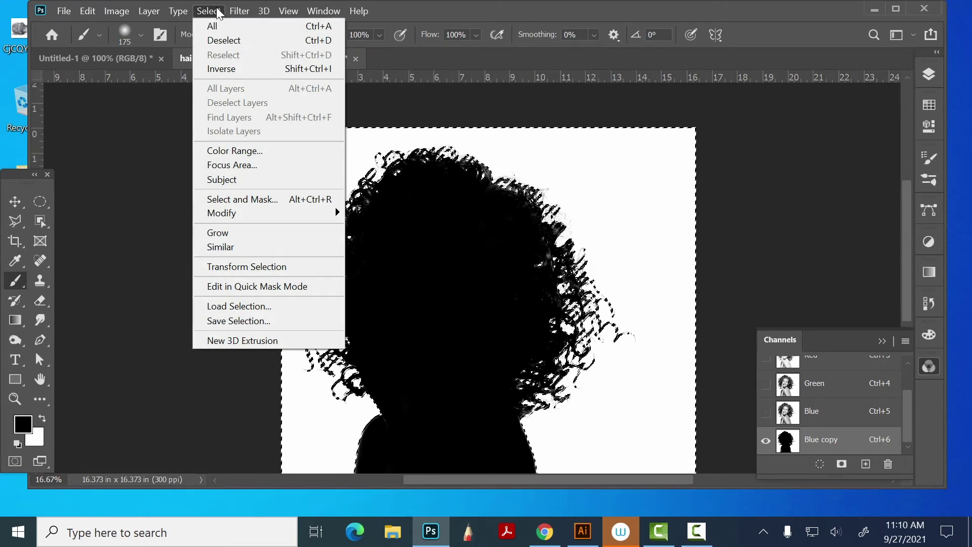
left_click(212, 27)
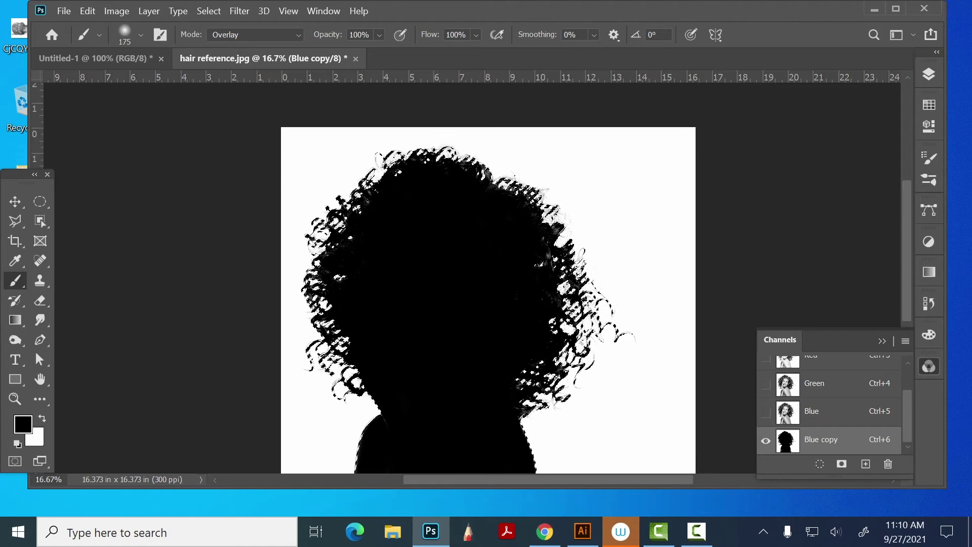
Add a layer mask to the Background photo layer from the active silhouette selection.
left_click(931, 74)
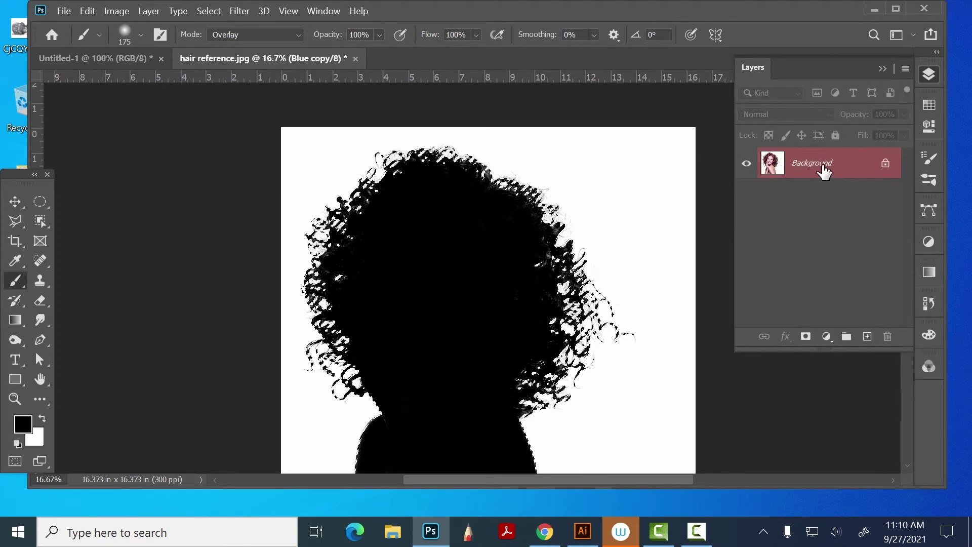
left_click(805, 337)
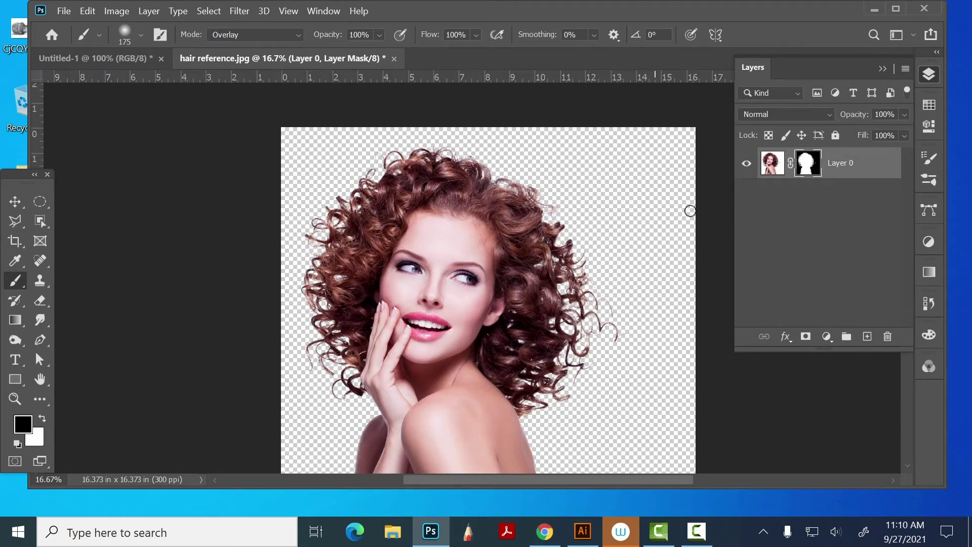
Create a new layer beneath the masked woman and fill it with the gray foreground color.
left_click(867, 338)
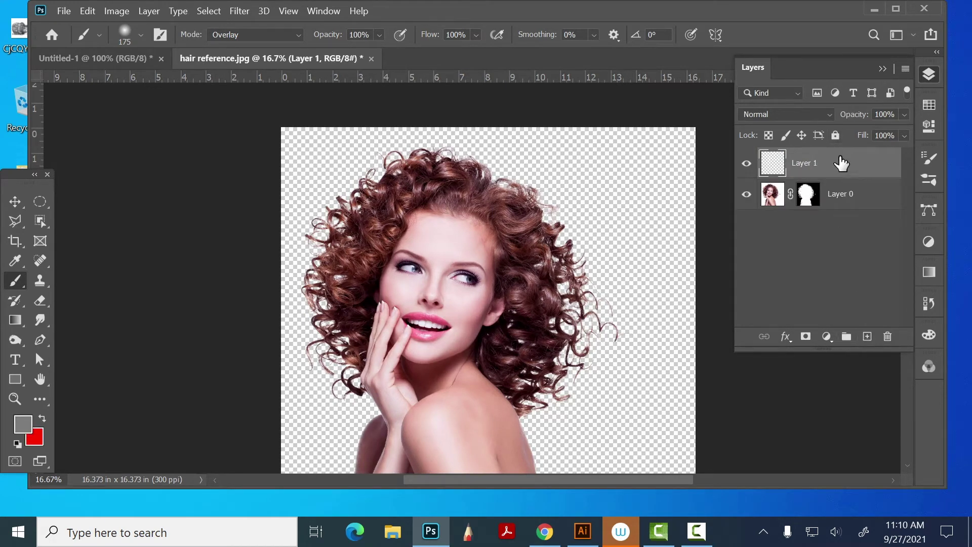
left_click_drag(842, 162, 893, 188)
left_click(929, 106)
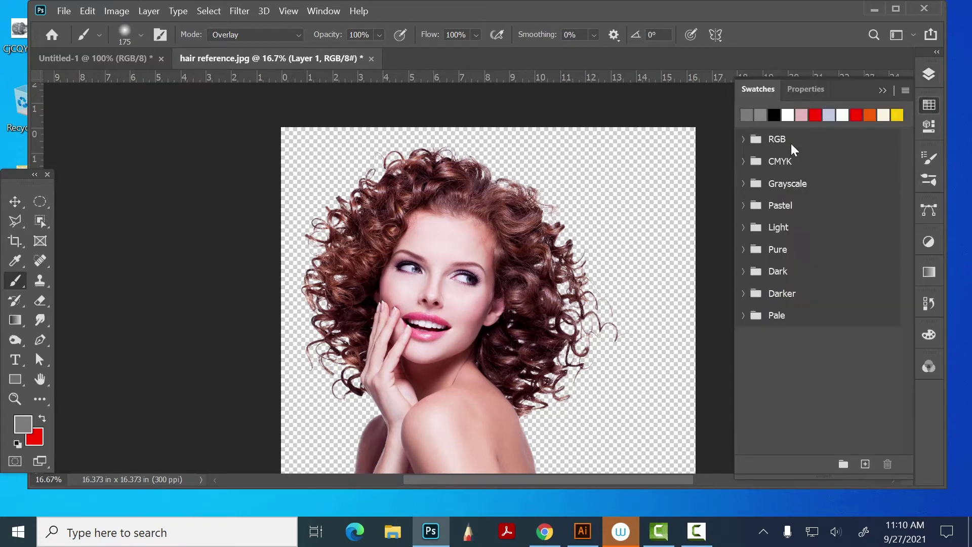
left_click(743, 183)
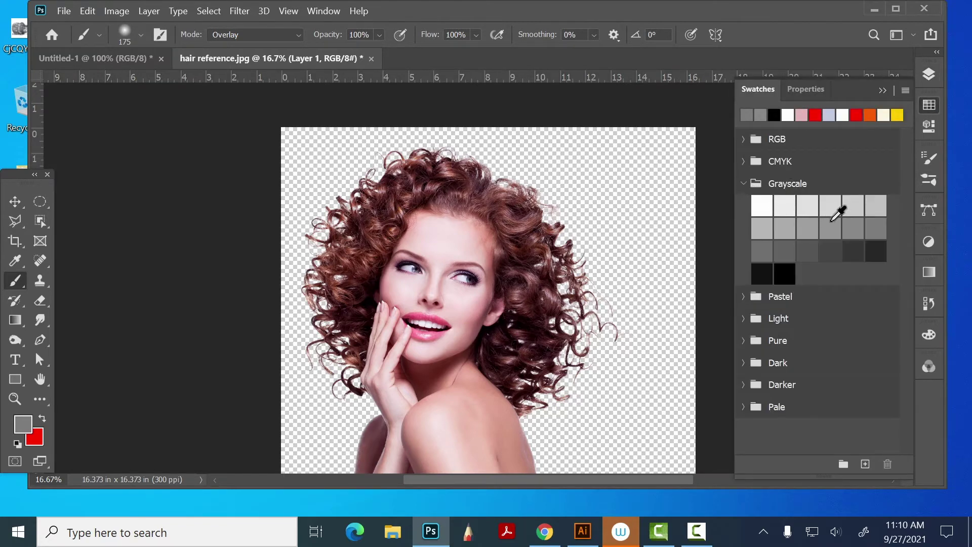
left_click(929, 75)
key("alt+BackSpace")
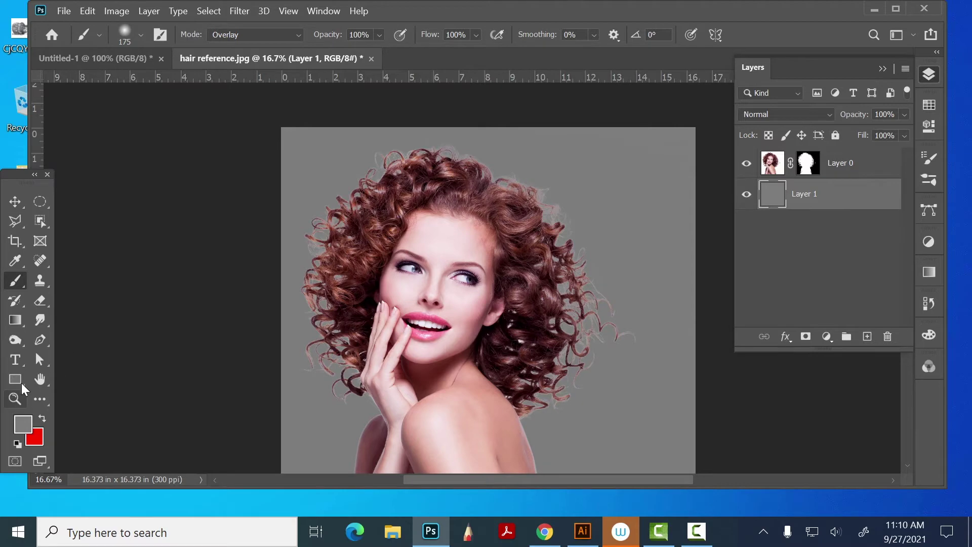
Add a new empty layer above the masked woman and clip it to her layer.
left_click(15, 398)
left_click_drag(506, 200, 549, 230)
left_click_drag(369, 155, 384, 204)
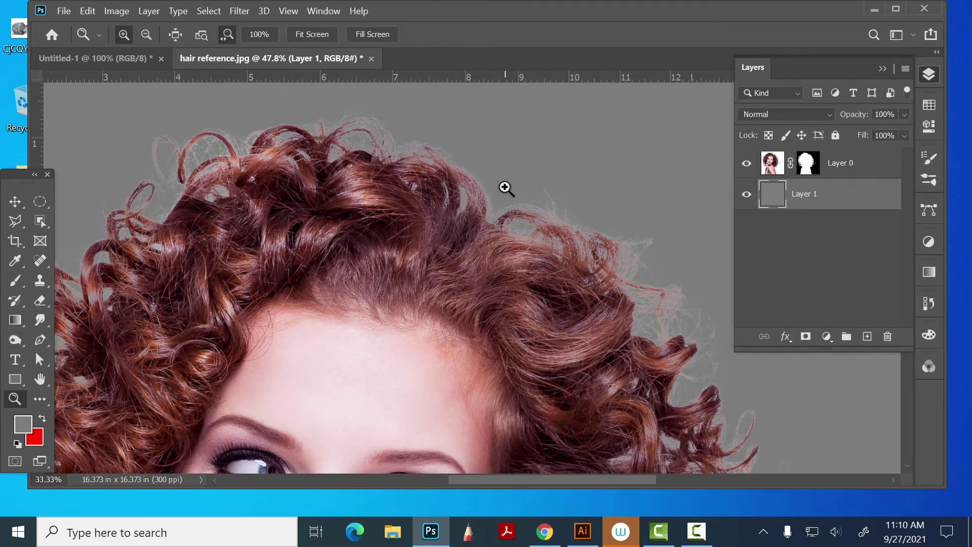
scroll(505, 187, "down", 3)
left_click_drag(495, 282, 491, 197)
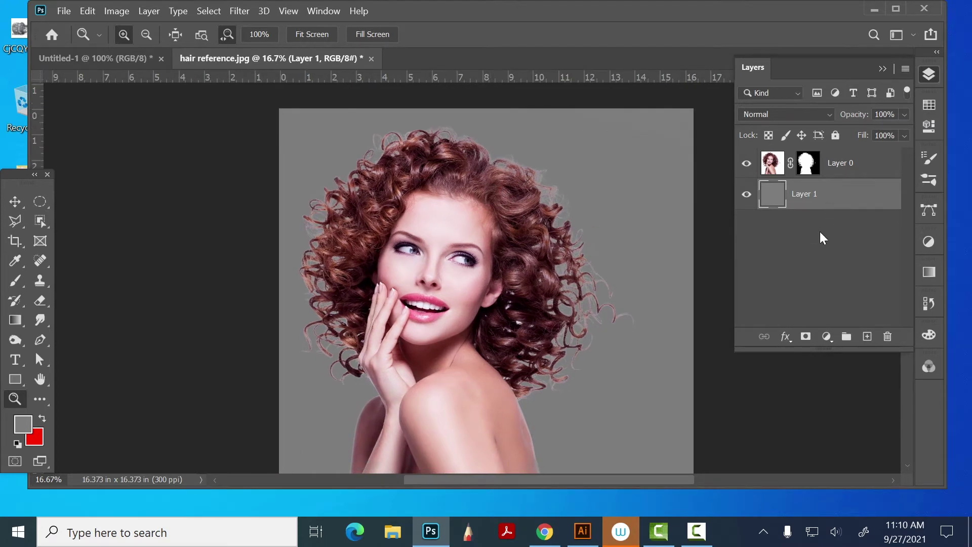
left_click(775, 167)
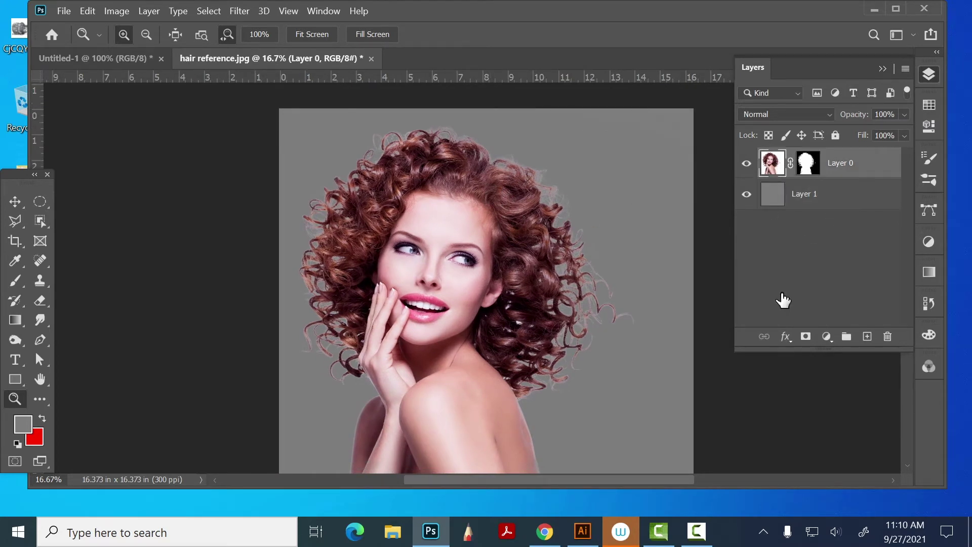
left_click(867, 337)
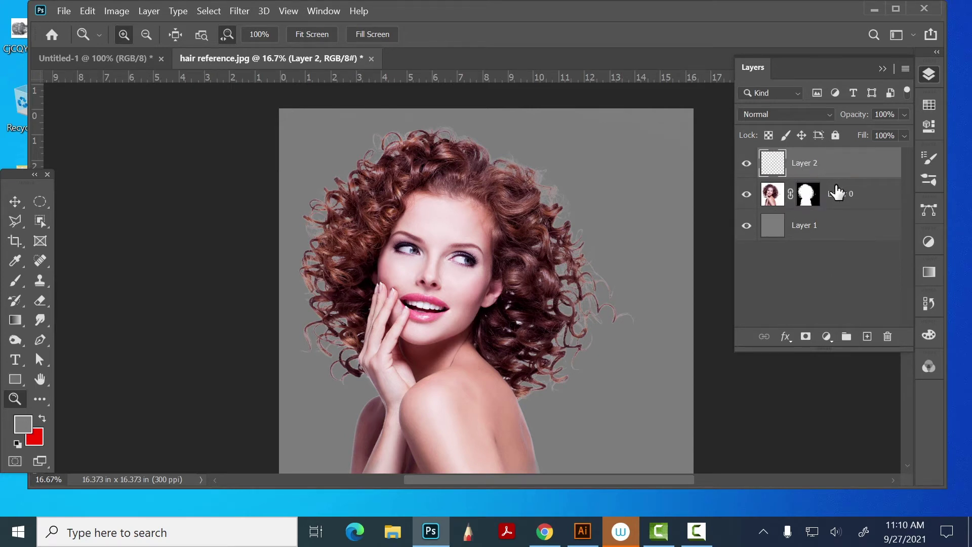
left_click_drag(830, 195, 823, 172)
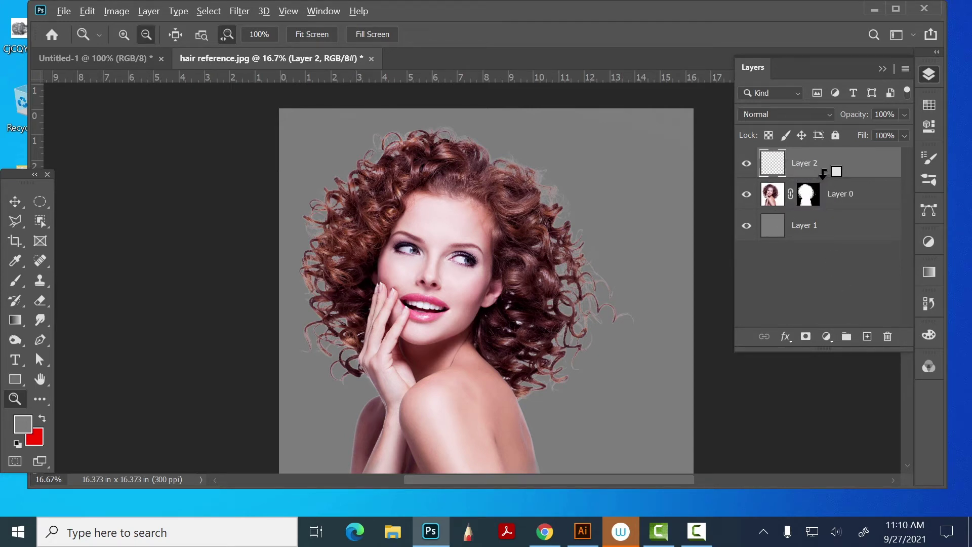
left_click(823, 173, "alt")
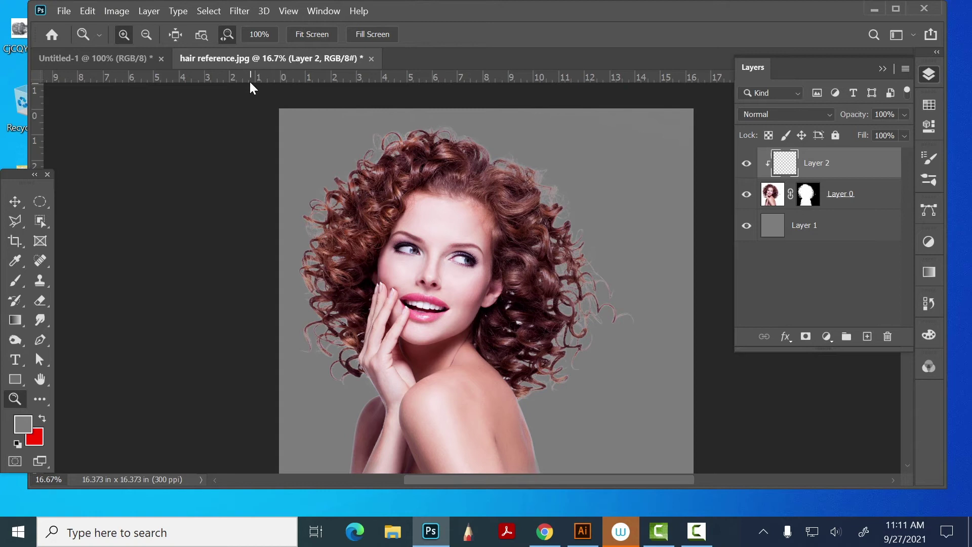
Choose the Clone Stamp tool and set it to sample Current & Below.
left_click(37, 285)
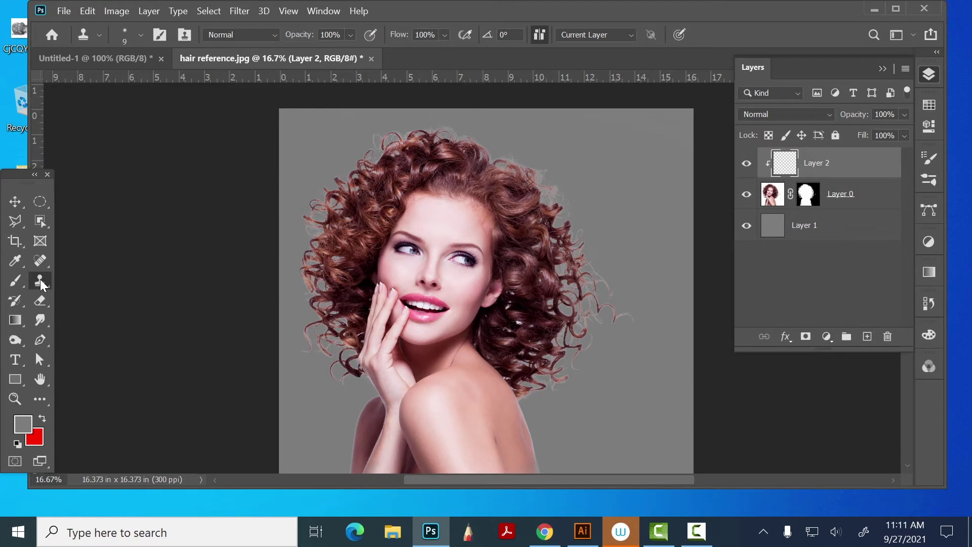
left_click(610, 29)
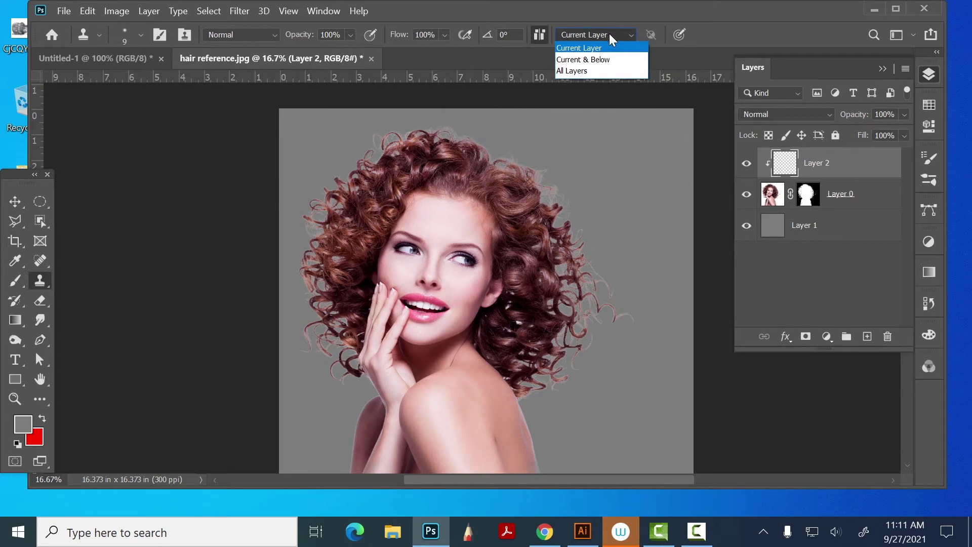
left_click(610, 59)
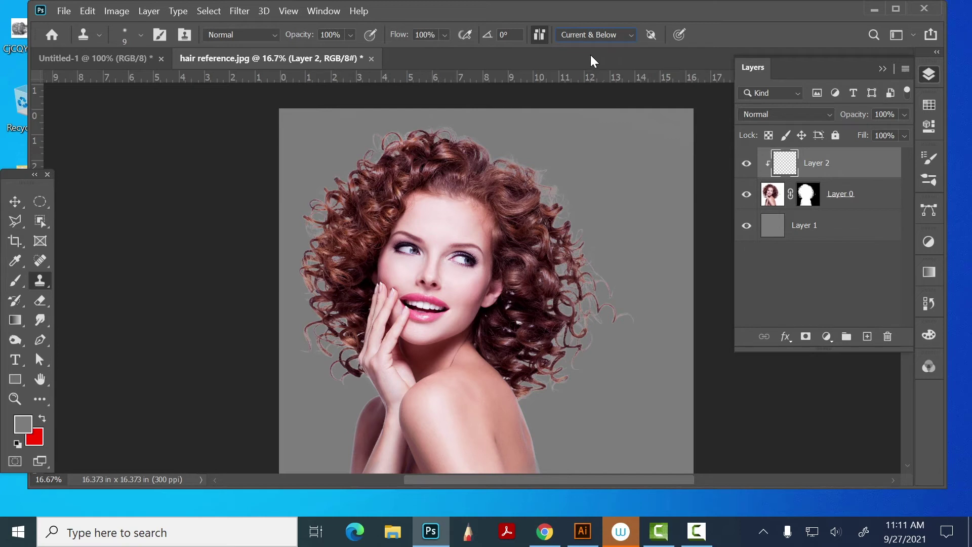
left_click(603, 30)
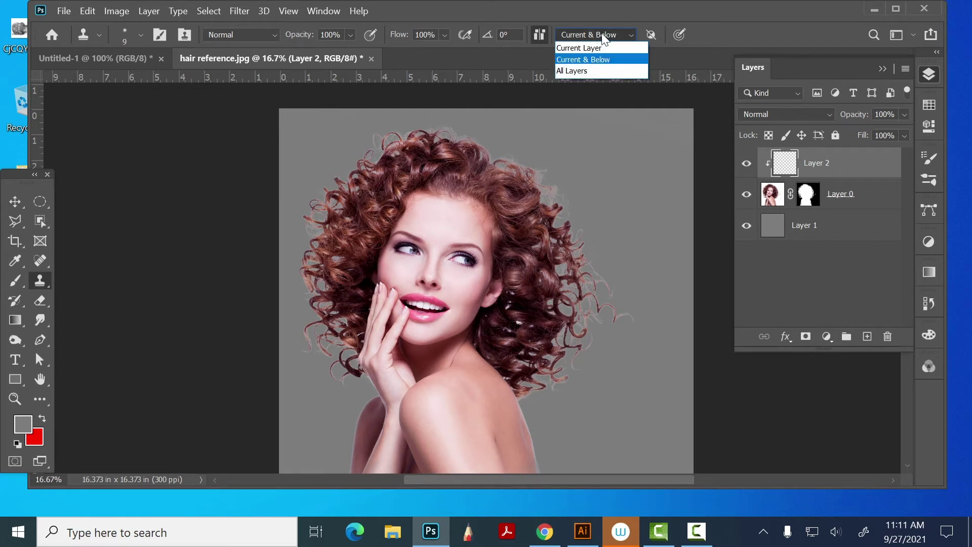
left_click(601, 33)
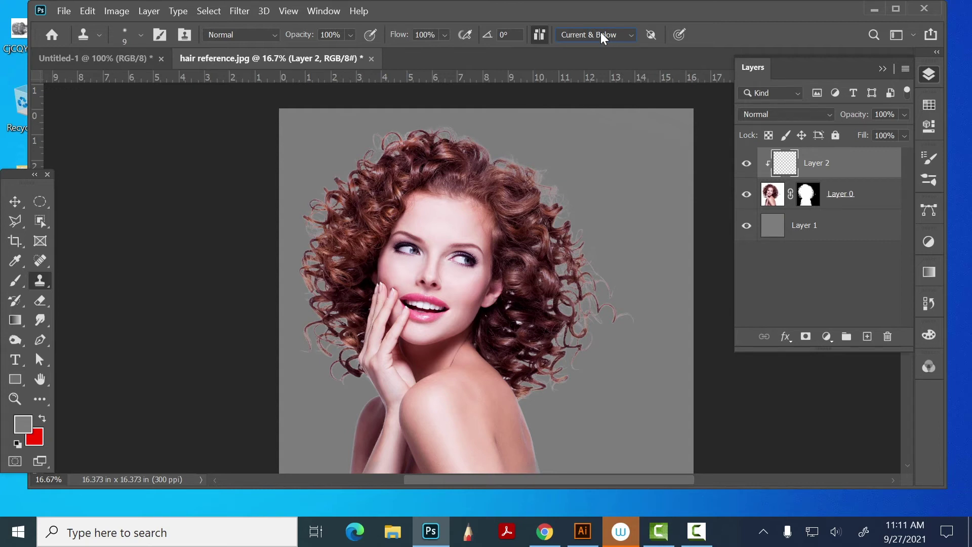
left_click(605, 31)
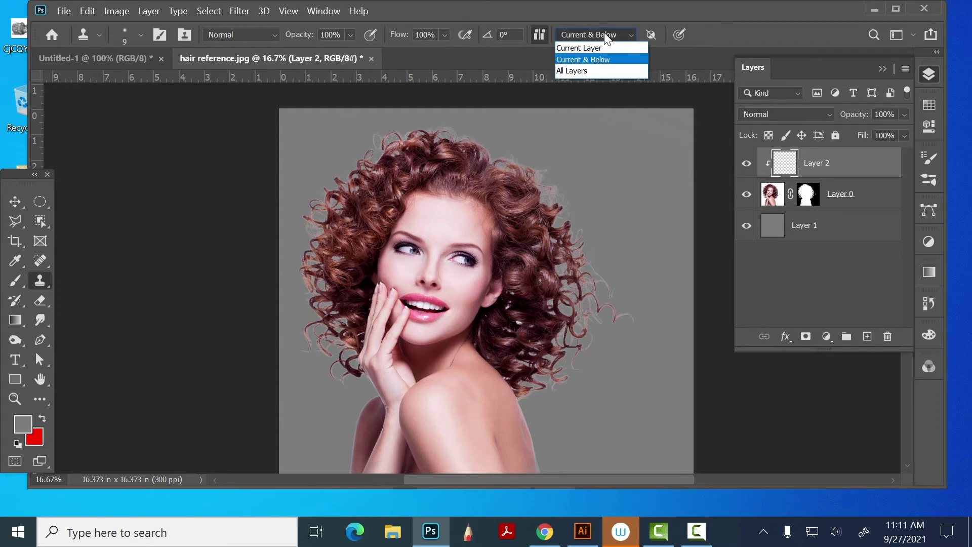
left_click(605, 63)
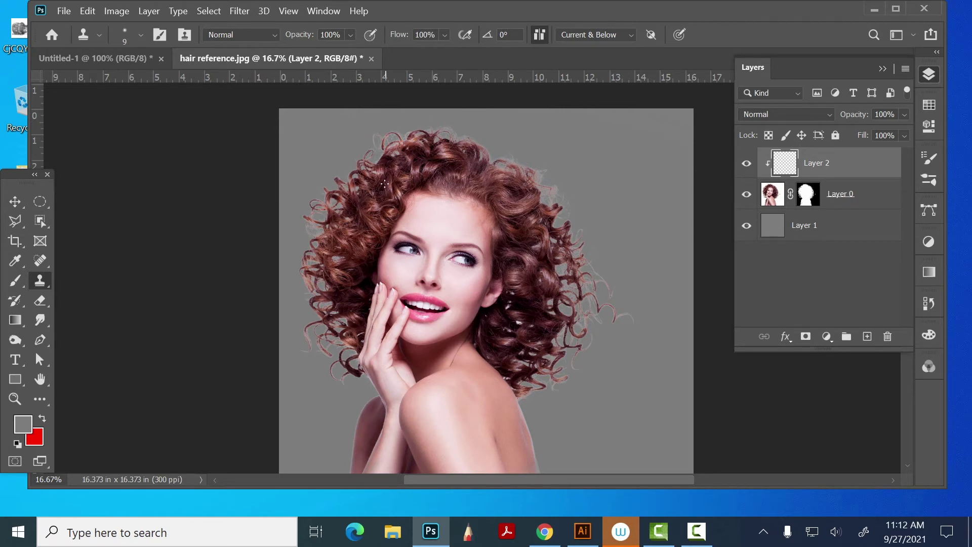
Set the Clone Stamp to a soft round brush of size 300, Darken mode and 56% opacity.
left_click(141, 35)
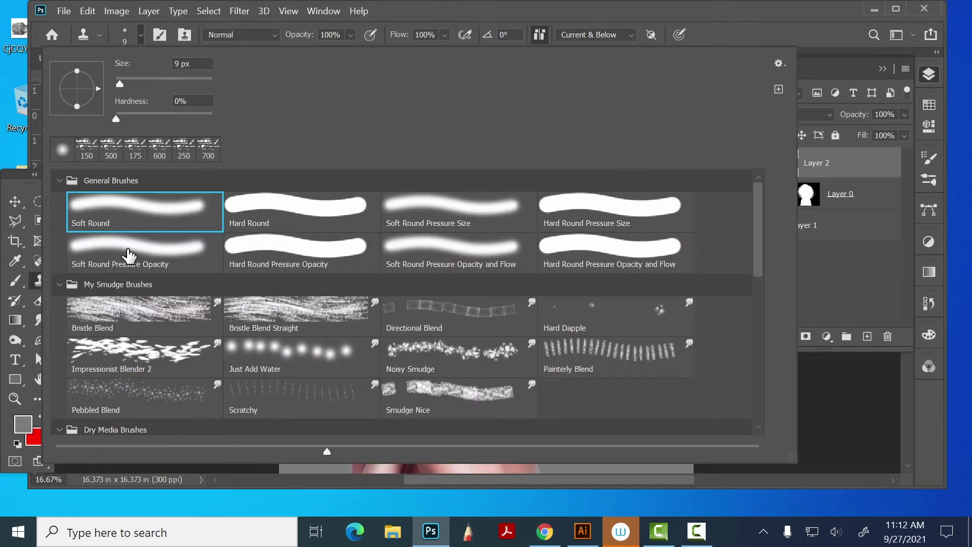
left_click(433, 13)
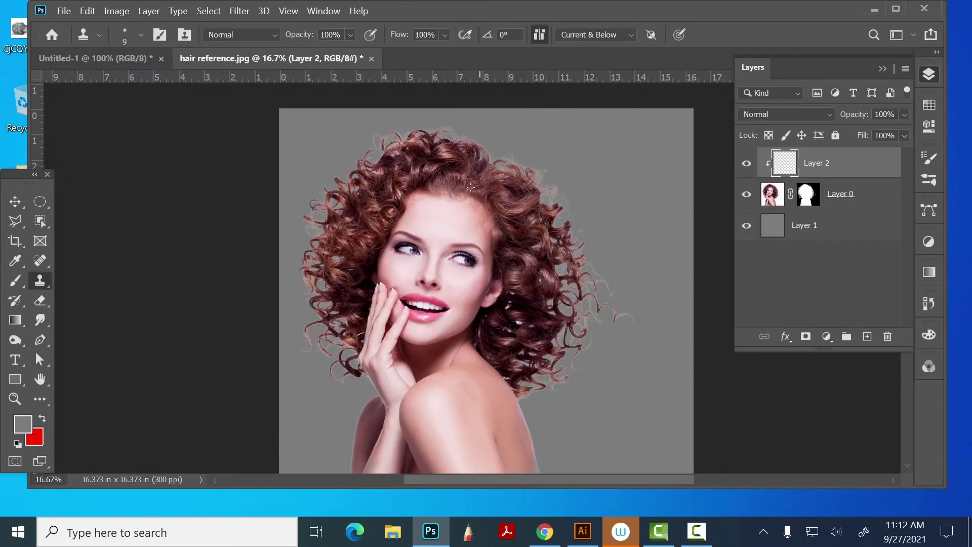
key("bracketright")
key("bracketright")
key("bracketright")
key("bracketright")
key("bracketright")
left_click(232, 36)
left_click(249, 94)
left_click(351, 34)
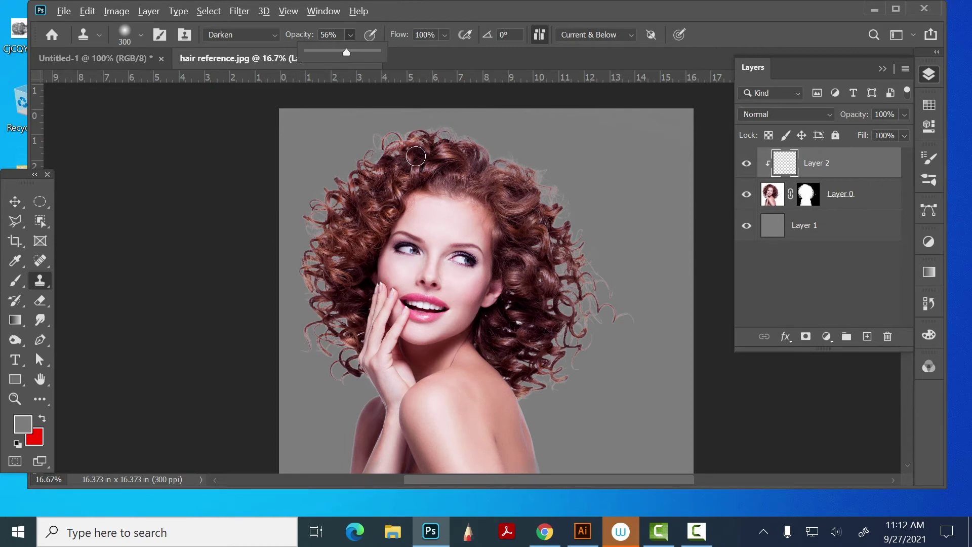
Clone darker inner hair over the light-fringed curls along the left side of the woman's hair.
left_click(419, 156, "alt")
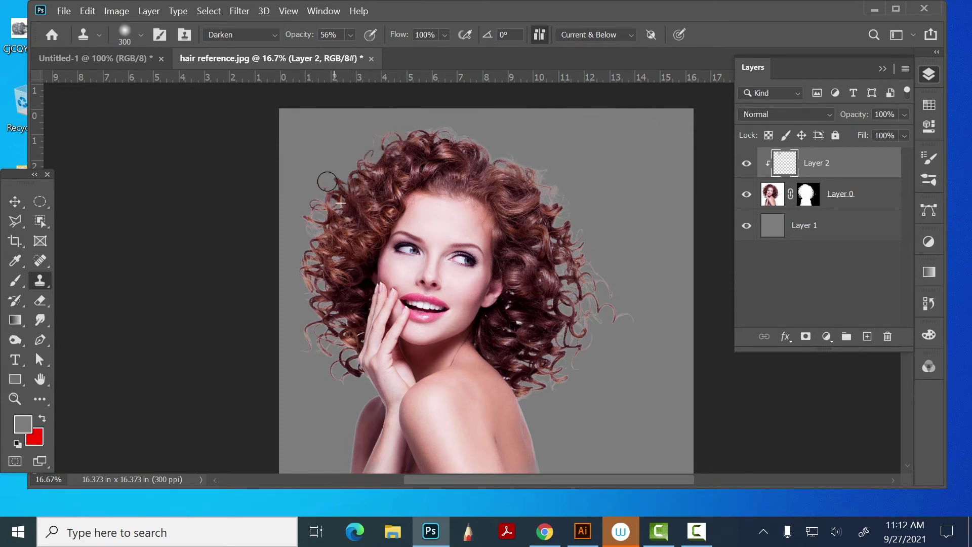
left_click(351, 225, "alt")
mouse_move(334, 224)
left_mouse_down()
mouse_move(322, 213)
mouse_move(318, 244)
mouse_move(312, 232)
left_mouse_up()
left_click(345, 233, "alt")
left_click(345, 265, "alt")
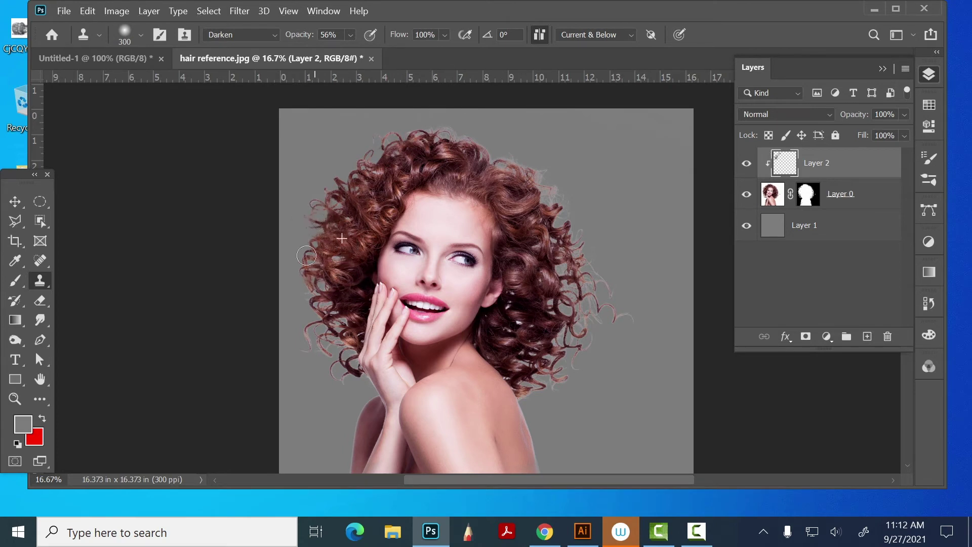
left_click_drag(320, 293, 331, 281)
left_click(350, 248, "alt")
mouse_move(324, 319)
left_mouse_down()
mouse_move(307, 337)
mouse_move(313, 361)
mouse_move(328, 348)
mouse_move(321, 334)
mouse_move(338, 361)
mouse_move(345, 346)
mouse_move(349, 382)
mouse_move(335, 364)
mouse_move(350, 378)
left_mouse_up()
left_click(345, 316, "alt")
left_click(353, 299, "alt")
left_click(353, 307, "alt")
left_click(345, 237, "alt")
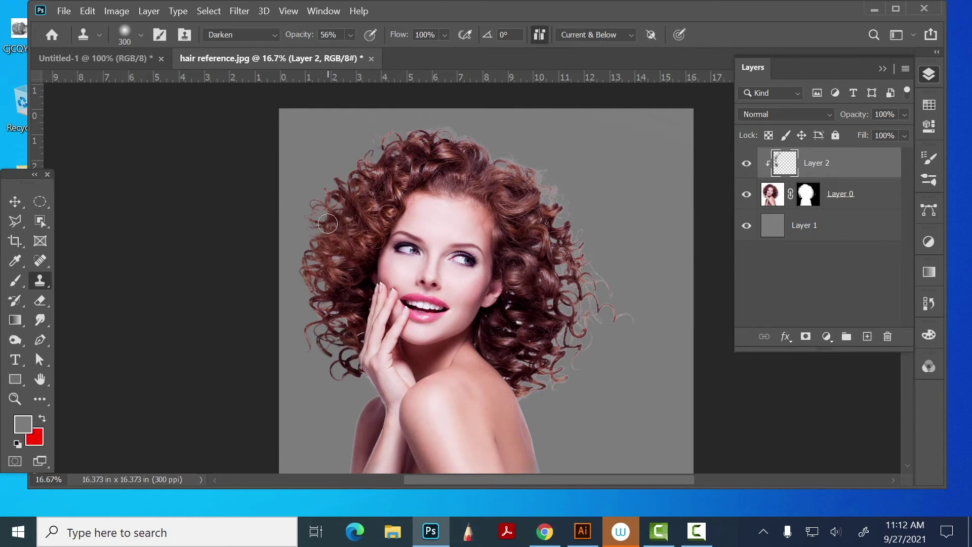
mouse_move(328, 215)
left_mouse_down()
mouse_move(309, 208)
mouse_move(320, 243)
left_mouse_up()
Clone darker inner hair over the light-fringed curls along the top of the head.
left_click(403, 154, "alt")
mouse_move(412, 145)
left_mouse_down()
mouse_move(447, 128)
mouse_move(424, 141)
mouse_move(440, 128)
mouse_move(437, 142)
mouse_move(379, 144)
mouse_move(382, 136)
mouse_move(380, 155)
mouse_move(379, 129)
mouse_move(377, 149)
mouse_move(400, 142)
mouse_move(365, 151)
mouse_move(369, 170)
left_mouse_up()
left_click(420, 157, "alt")
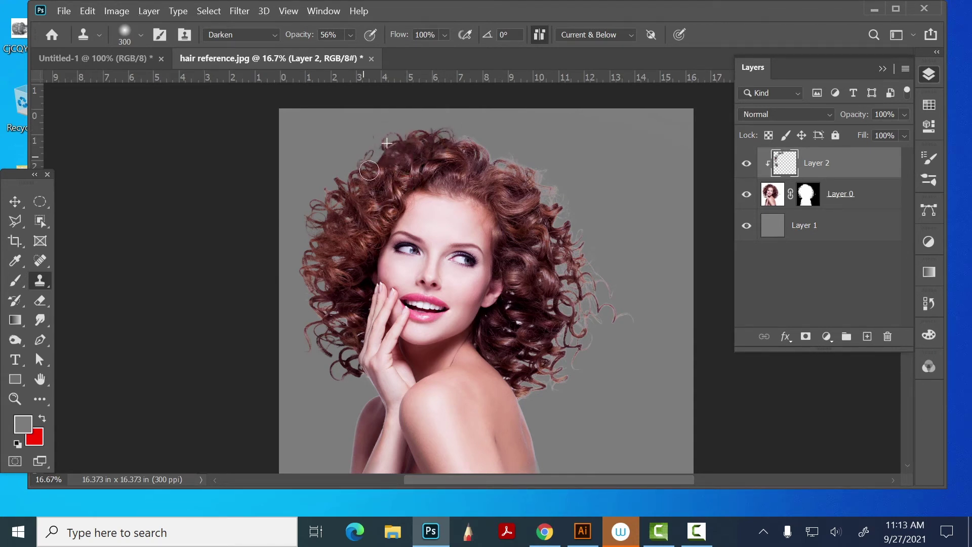
mouse_move(384, 135)
left_mouse_down()
mouse_move(470, 151)
mouse_move(461, 152)
mouse_move(466, 127)
mouse_move(482, 139)
mouse_move(488, 162)
mouse_move(465, 133)
left_mouse_up()
left_click(467, 168, "alt")
left_click(460, 167, "alt")
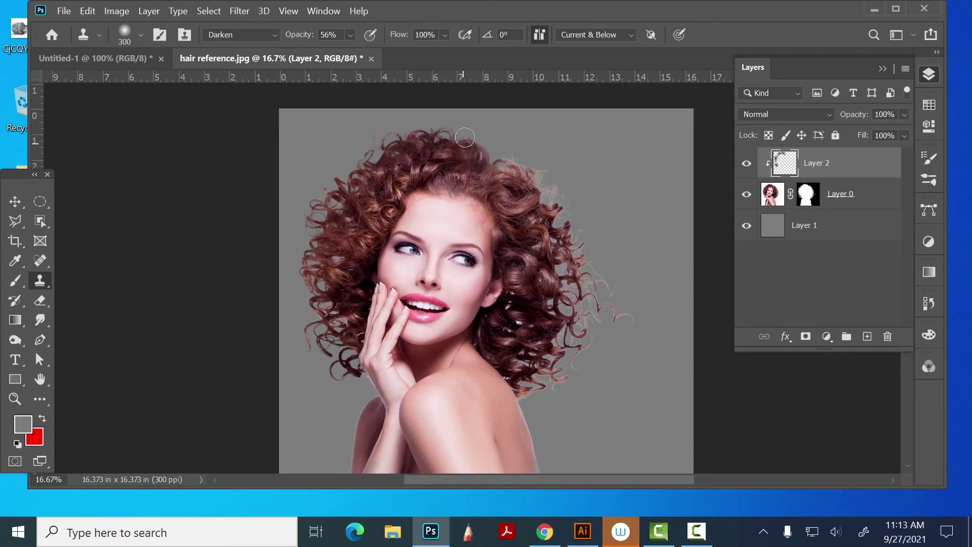
Clone darker inner hair over the light curls down the right side, from the upper curls toward the shoulder.
left_click(521, 194, "alt")
mouse_move(521, 192)
left_mouse_down()
mouse_move(541, 177)
mouse_move(519, 220)
mouse_move(514, 174)
mouse_move(548, 209)
mouse_move(541, 222)
mouse_move(572, 202)
mouse_move(540, 236)
mouse_move(572, 233)
mouse_move(544, 256)
mouse_move(550, 276)
mouse_move(547, 258)
mouse_move(560, 263)
mouse_move(552, 289)
mouse_move(580, 213)
mouse_move(590, 263)
mouse_move(582, 299)
mouse_move(584, 276)
mouse_move(603, 275)
mouse_move(527, 282)
mouse_move(592, 278)
mouse_move(604, 306)
mouse_move(607, 320)
mouse_move(590, 307)
mouse_move(562, 342)
mouse_move(534, 334)
mouse_move(546, 363)
mouse_move(554, 353)
mouse_move(532, 332)
mouse_move(572, 338)
mouse_move(590, 321)
mouse_move(611, 338)
mouse_move(550, 362)
mouse_move(553, 378)
mouse_move(530, 335)
mouse_move(535, 363)
mouse_move(522, 353)
left_mouse_up()
left_click(527, 206, "alt")
left_click(523, 203, "alt")
left_click(531, 196, "alt")
left_click(533, 224, "alt")
left_click(526, 253, "alt")
left_click(530, 298, "alt")
left_click(522, 325)
left_click(528, 335, "alt")
left_click(533, 348, "alt")
left_click(526, 373, "alt")
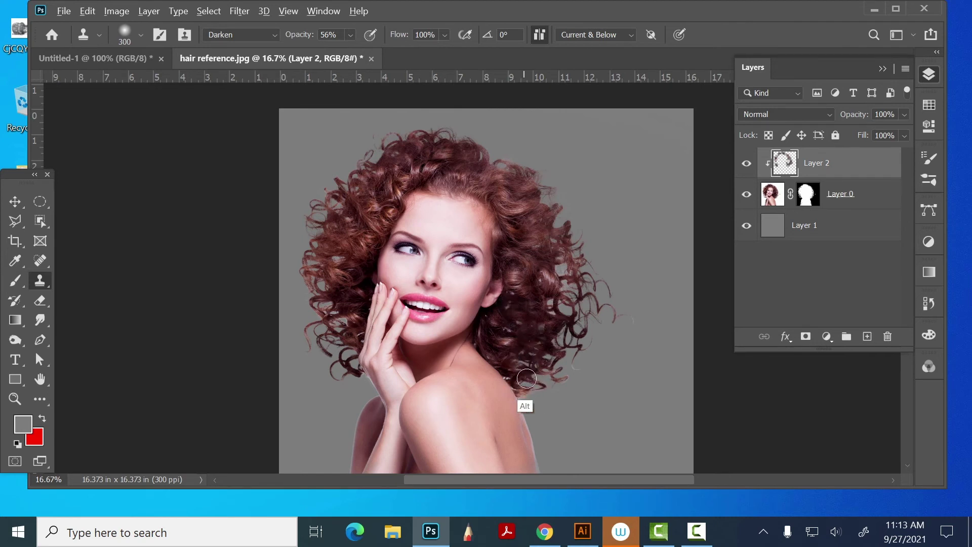
Undo the last clone stroke near the shoulder and clone over the lower right curls with a smaller brush.
left_click_drag(525, 386, 527, 383)
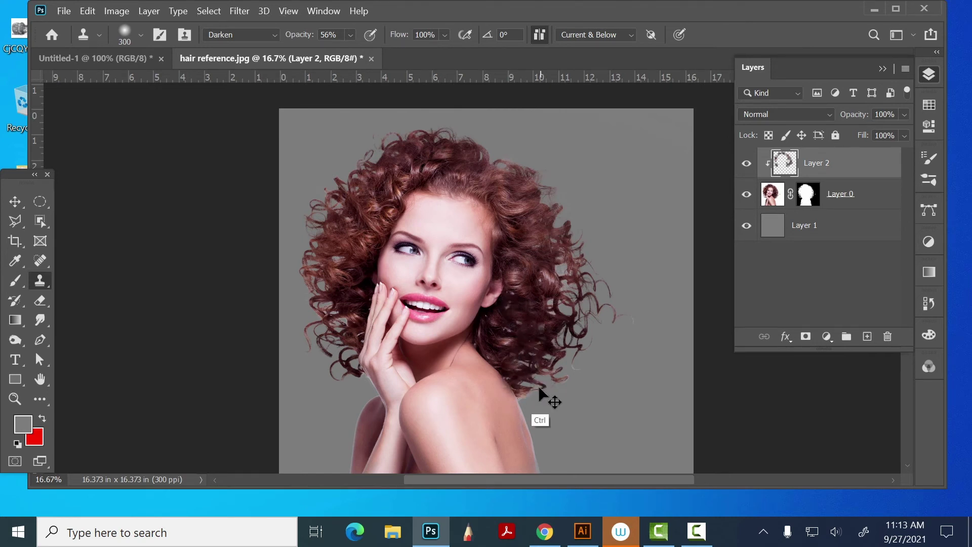
key("ctrl+z")
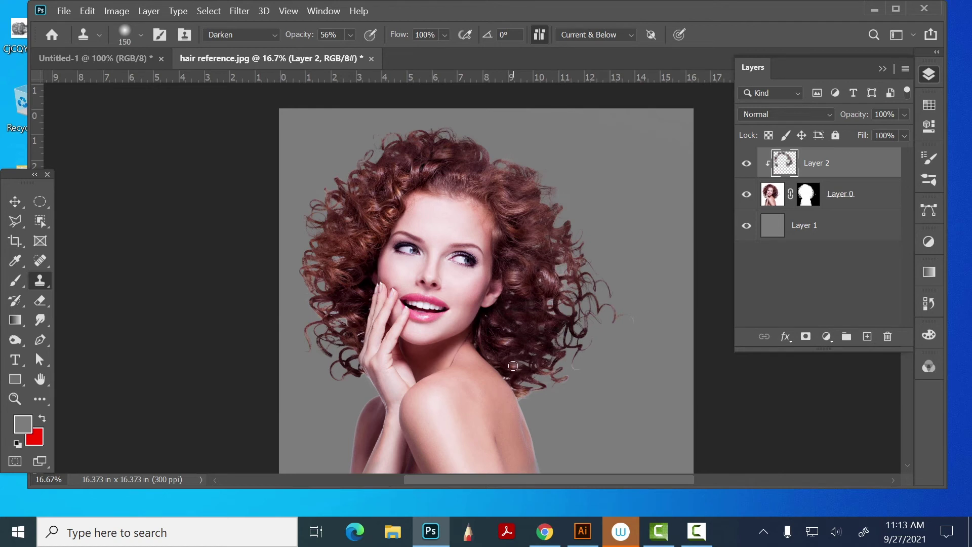
left_click(504, 356, "alt")
mouse_move(571, 366)
left_mouse_down()
mouse_move(554, 339)
mouse_move(550, 348)
mouse_move(582, 358)
left_mouse_up()
mouse_move(597, 318)
left_mouse_down()
mouse_move(537, 392)
mouse_move(534, 421)
mouse_move(546, 379)
mouse_move(529, 399)
left_mouse_up()
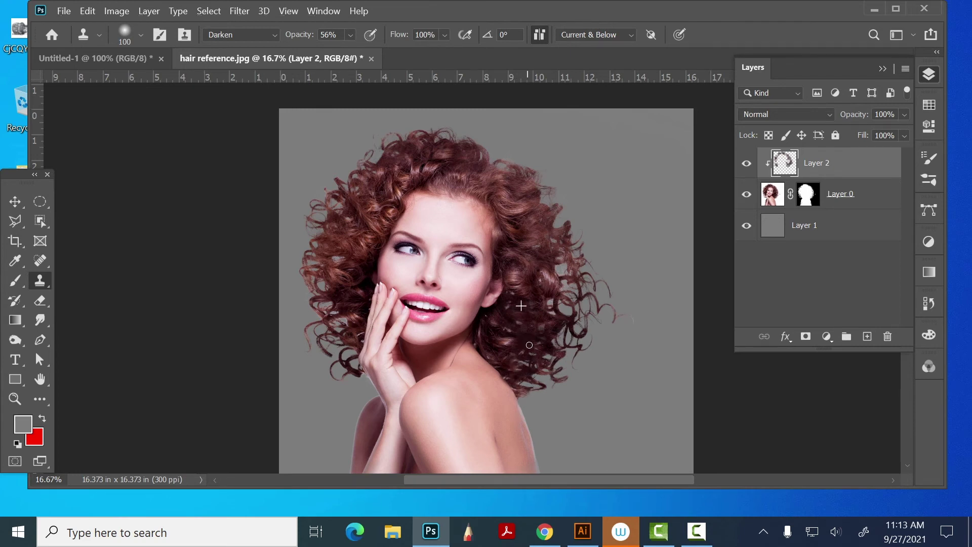
Clone darker inner hair over the remaining light curls along the right side of the hair, down to the ends above the shoulder.
key("alt")
left_click(513, 313, "alt")
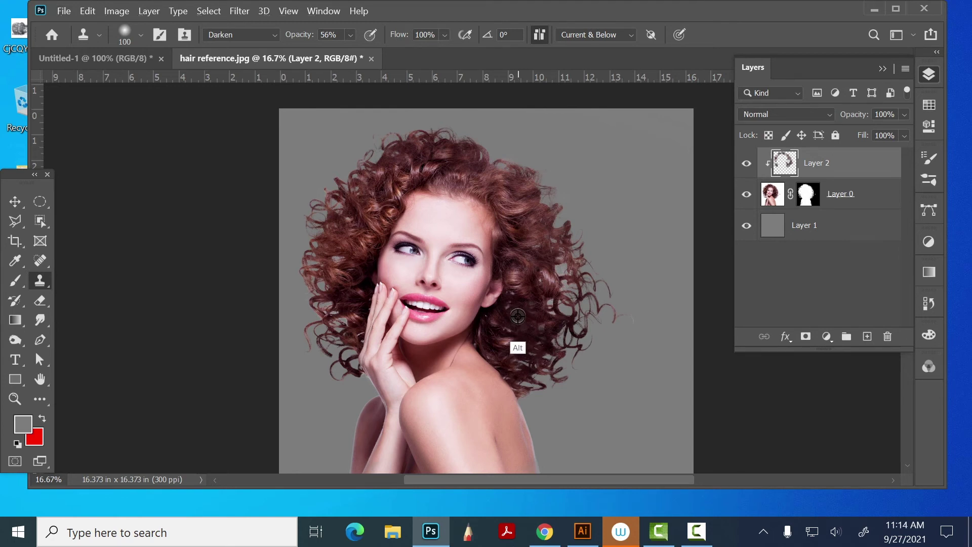
left_click(521, 317, "alt")
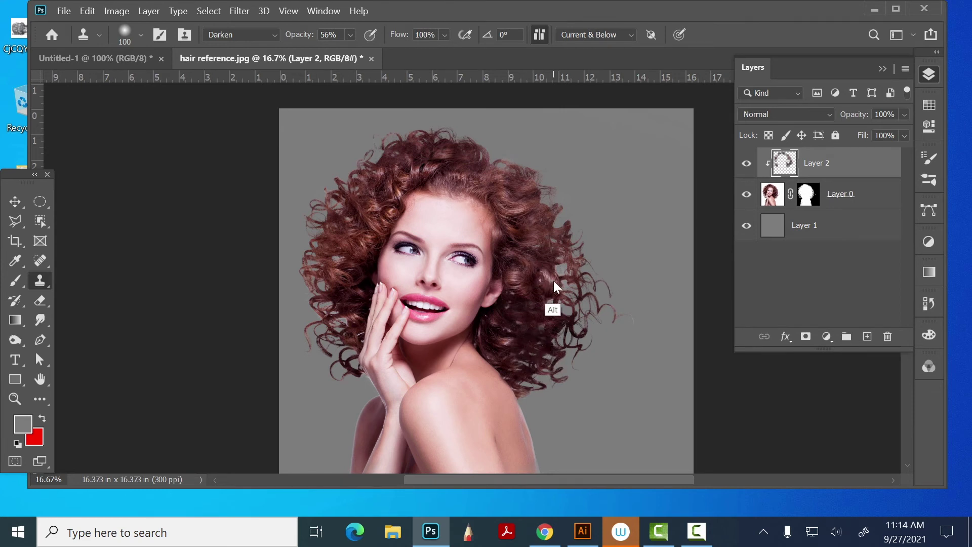
left_click(544, 255, "alt")
left_click_drag(567, 253, 557, 268)
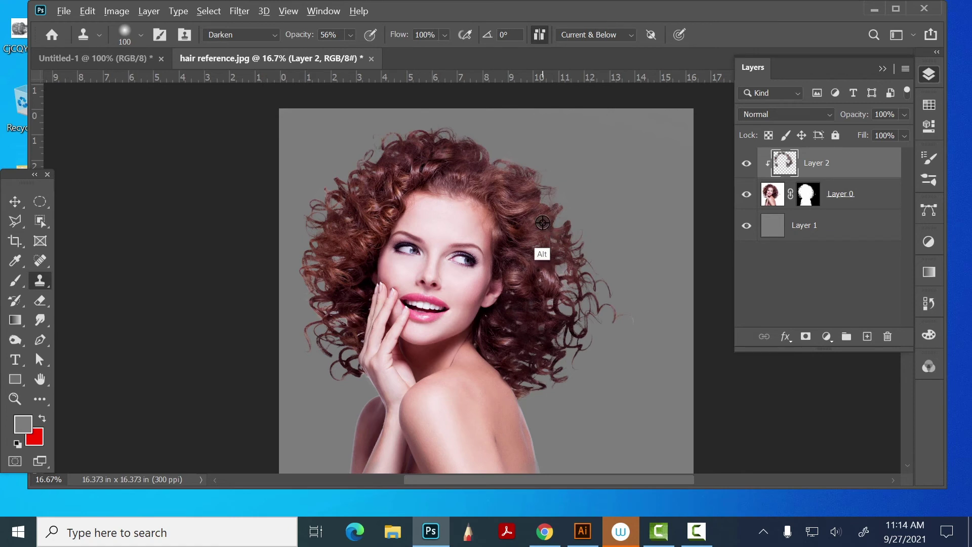
left_click(542, 224, "alt")
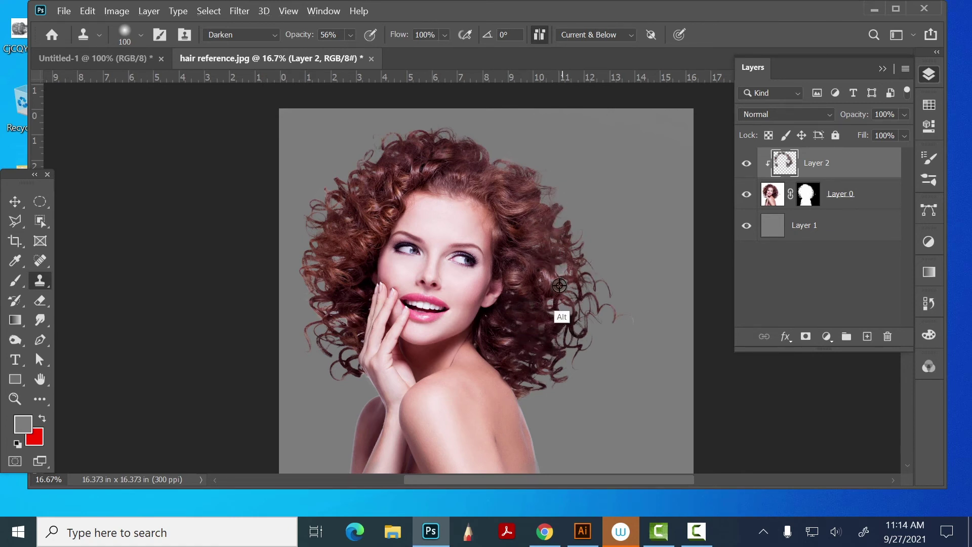
left_click(540, 268, "alt")
left_click_drag(568, 271, 577, 280)
left_click(521, 299, "alt")
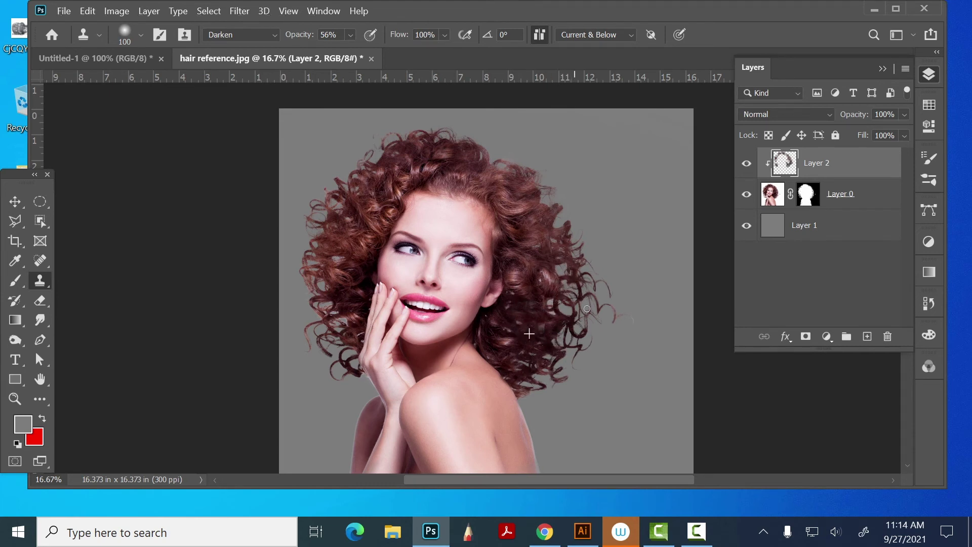
left_click(534, 313, "alt")
left_click(530, 351, "alt")
left_click_drag(527, 390, 523, 370)
Clone darker inner hair over the light curl edges on the left side, from beside the hand up toward the crown.
left_click(351, 311, "alt")
mouse_move(334, 326)
left_mouse_down()
mouse_move(333, 298)
mouse_move(344, 316)
mouse_move(329, 336)
mouse_move(350, 320)
mouse_move(328, 345)
left_mouse_up()
left_click(351, 300, "alt")
left_click(341, 241, "alt")
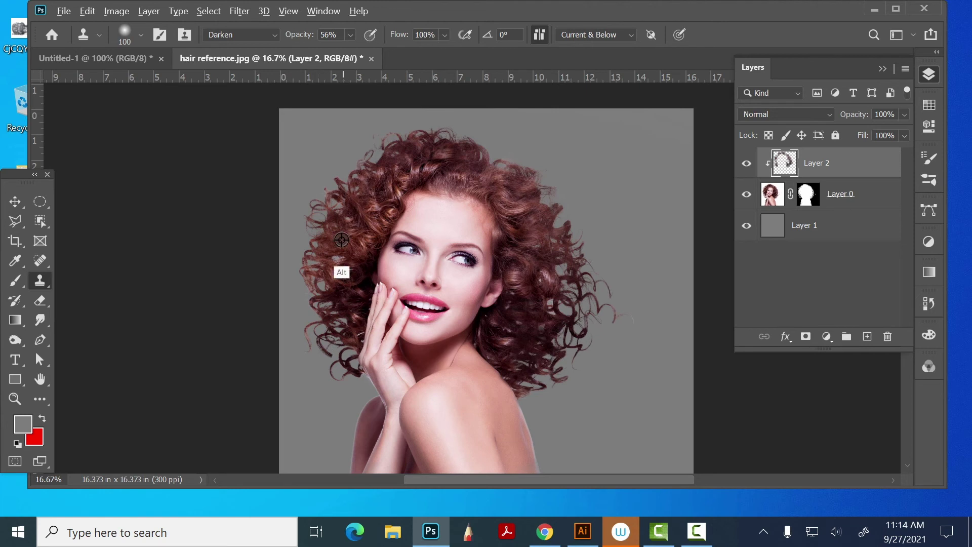
mouse_move(305, 227)
left_mouse_down()
mouse_move(333, 228)
mouse_move(331, 194)
mouse_move(349, 230)
mouse_move(362, 156)
mouse_move(371, 189)
mouse_move(377, 144)
left_mouse_up()
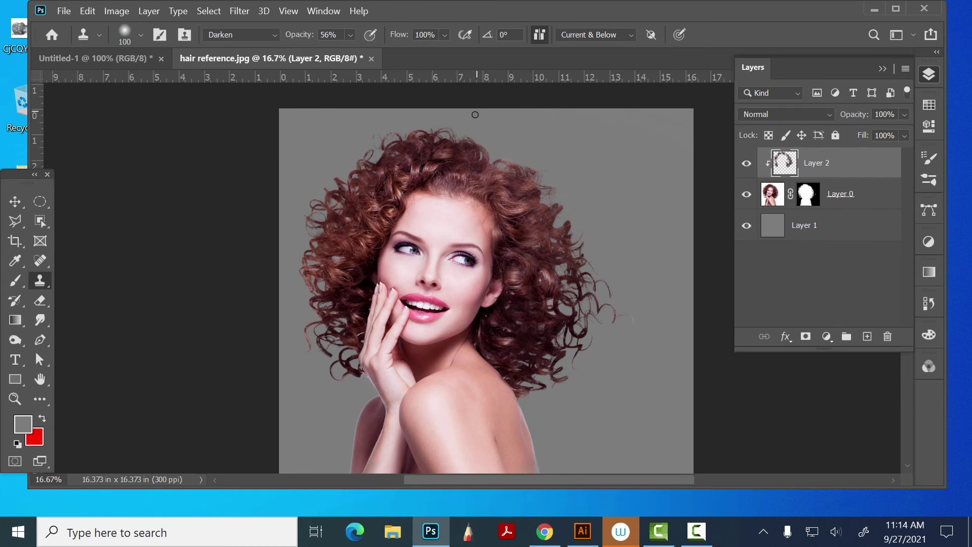
Crop the empty gray area beside the woman's hair so the canvas is 14.08 in wide.
key("ctrl+minus")
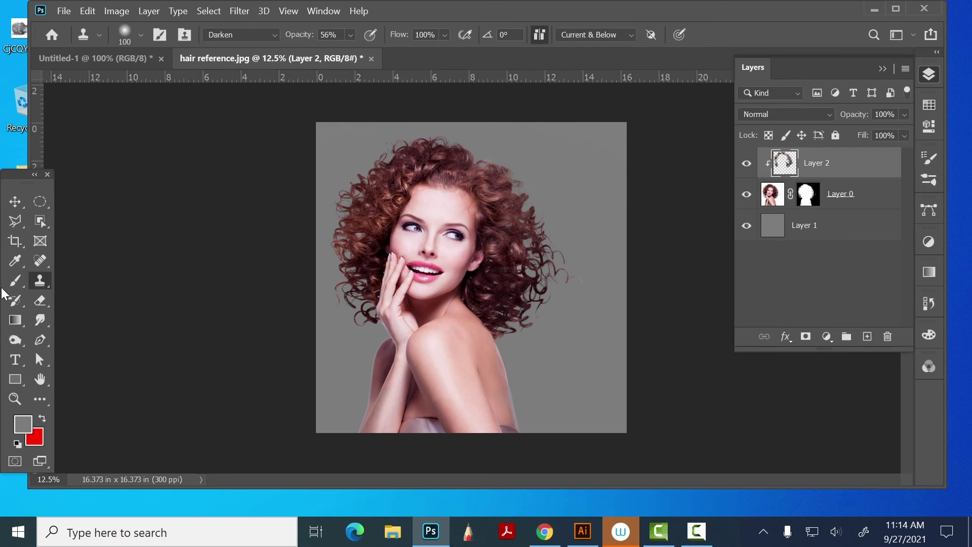
left_click(15, 201)
left_click(588, 290)
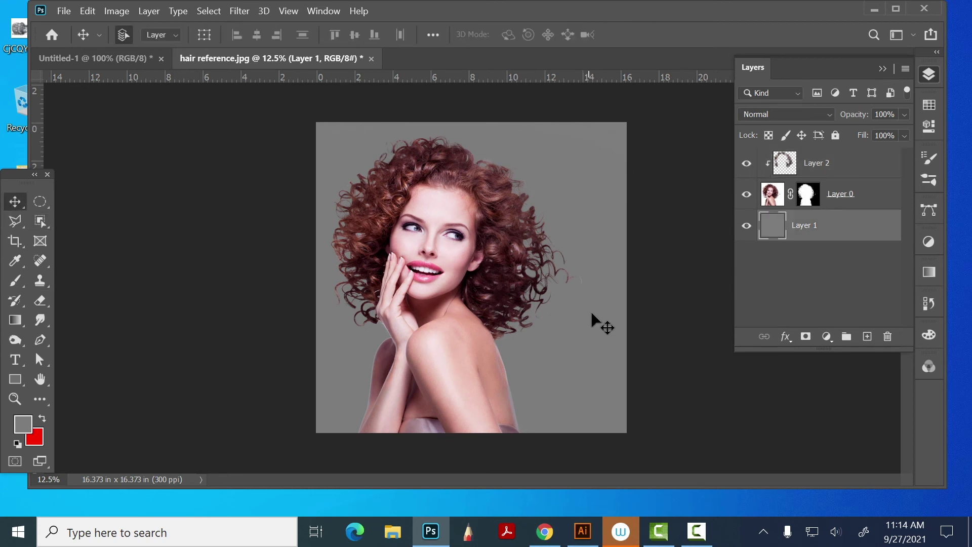
key("c")
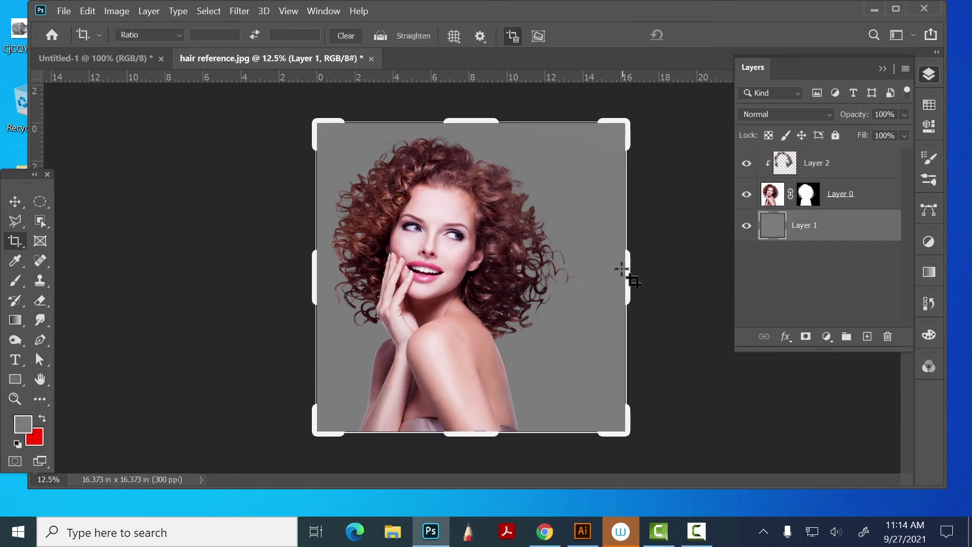
left_click_drag(626, 276, 603, 285)
key("Return")
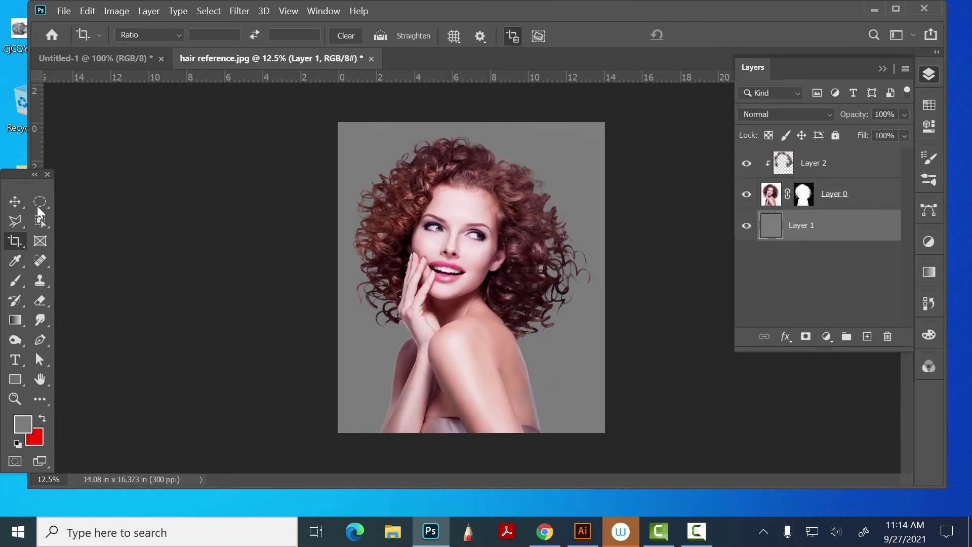
Float the Untitled-1 title document in its own window and place it beside the portrait.
left_click(12, 207)
left_click_drag(135, 58, 694, 45)
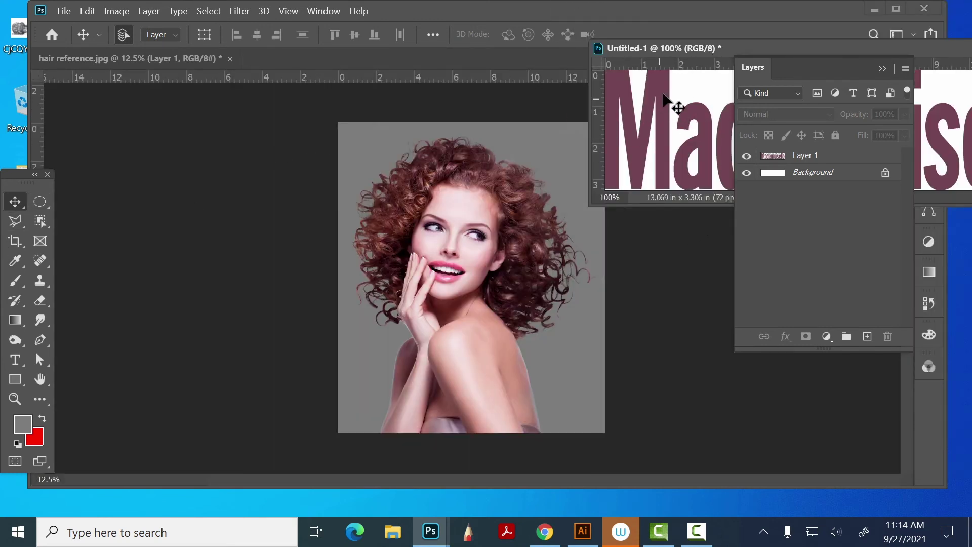
left_click(531, 123)
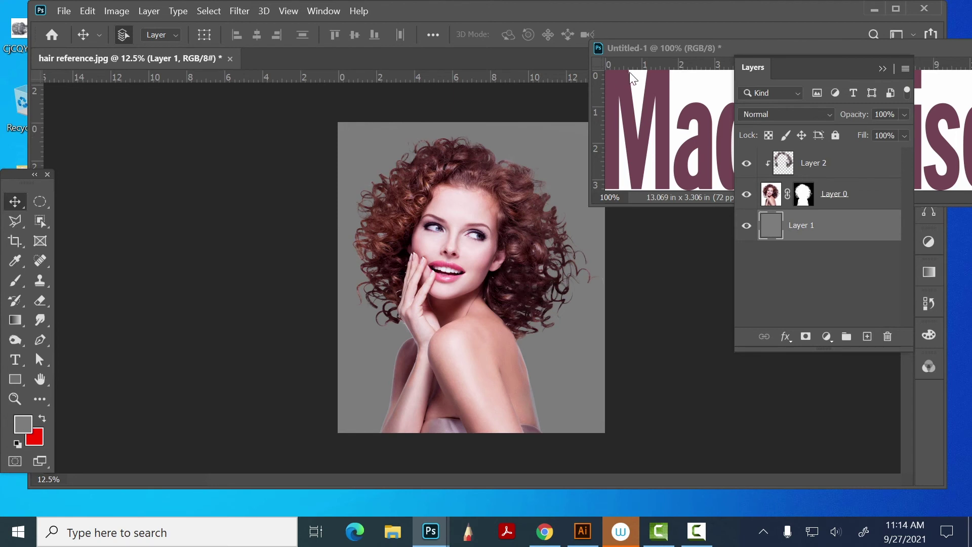
left_click_drag(653, 48, 689, 259)
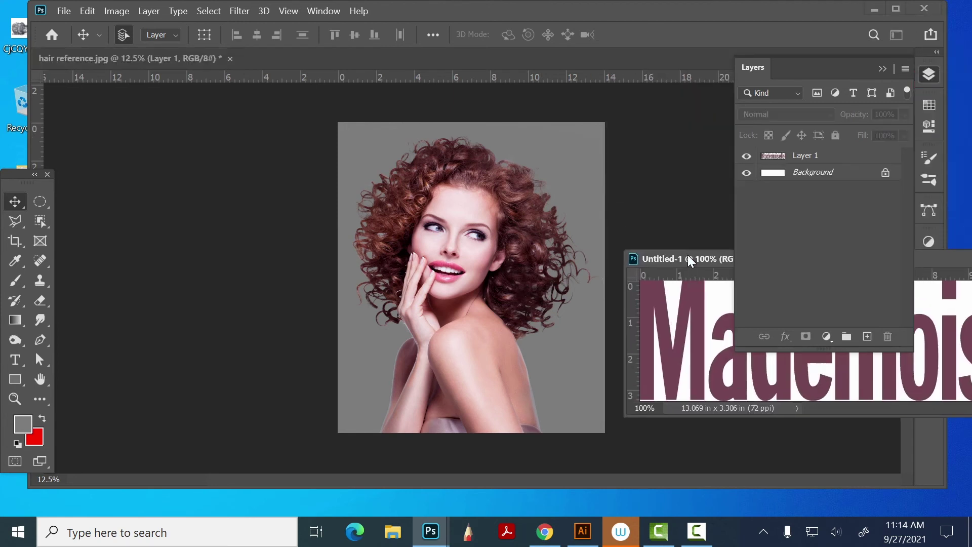
left_click(572, 151)
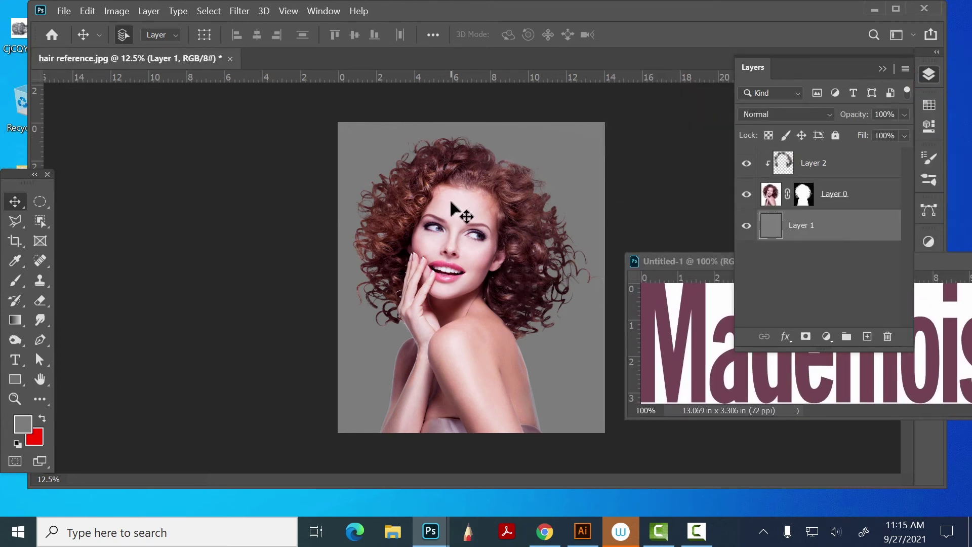
Sample a pink skin tone from the woman's forehead as the foreground color.
left_click(15, 260)
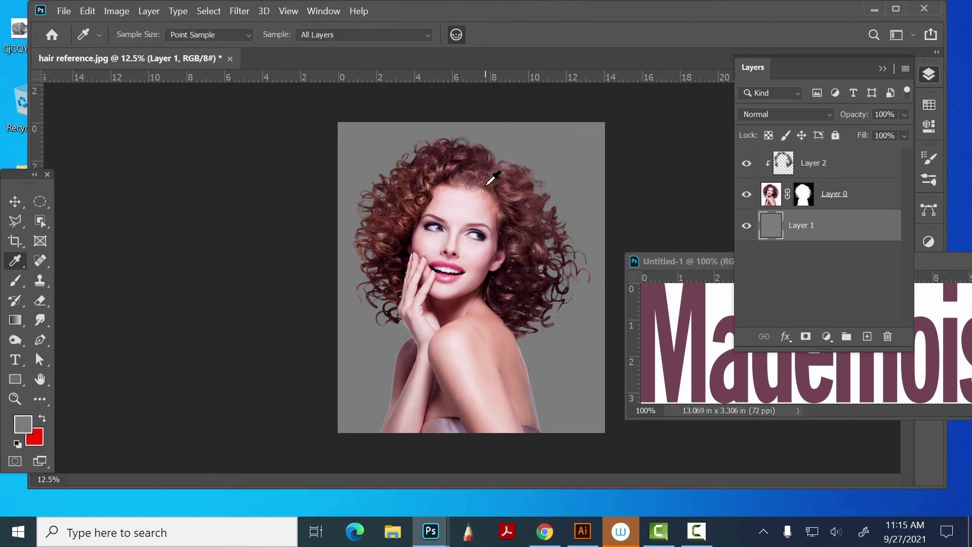
left_click(517, 195)
left_click(494, 211)
key("ctrl+u")
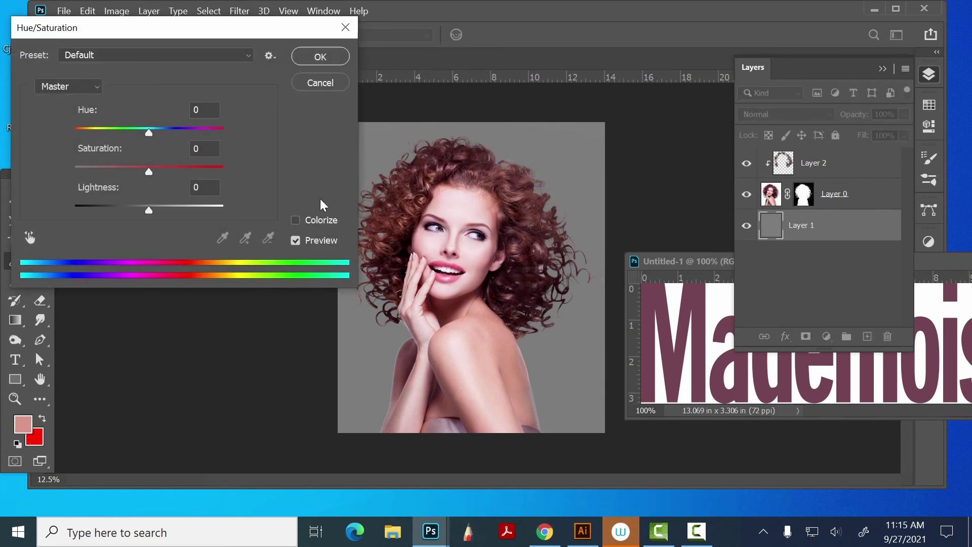
left_click(295, 220)
left_click_drag(215, 17, 186, 106)
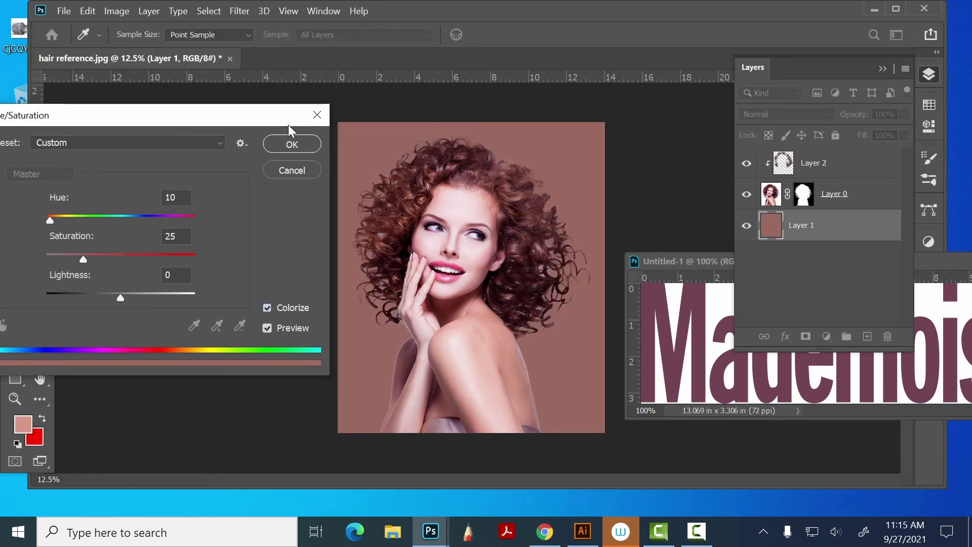
left_click(317, 115)
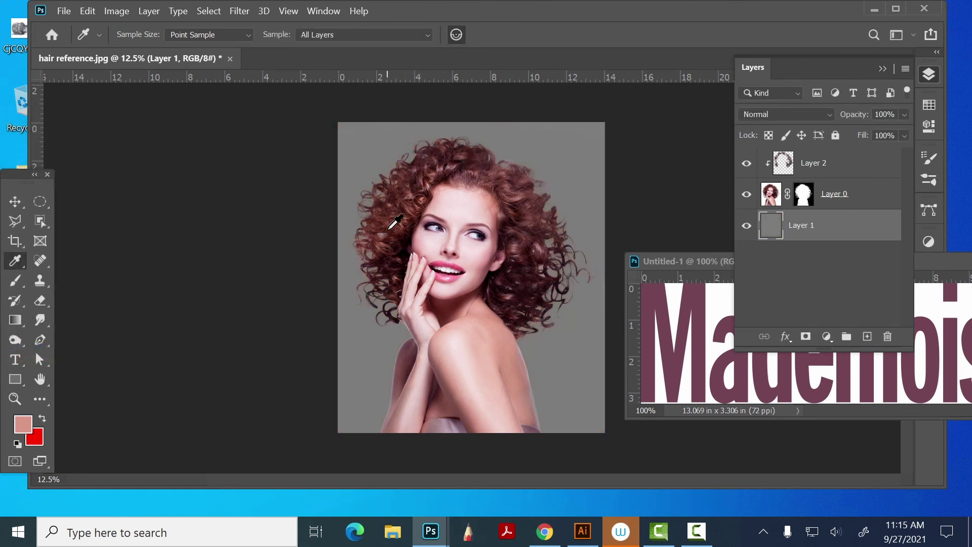
Colorize the gray background layer with Hue/Saturation using the sampled skin tone.
left_click(15, 201)
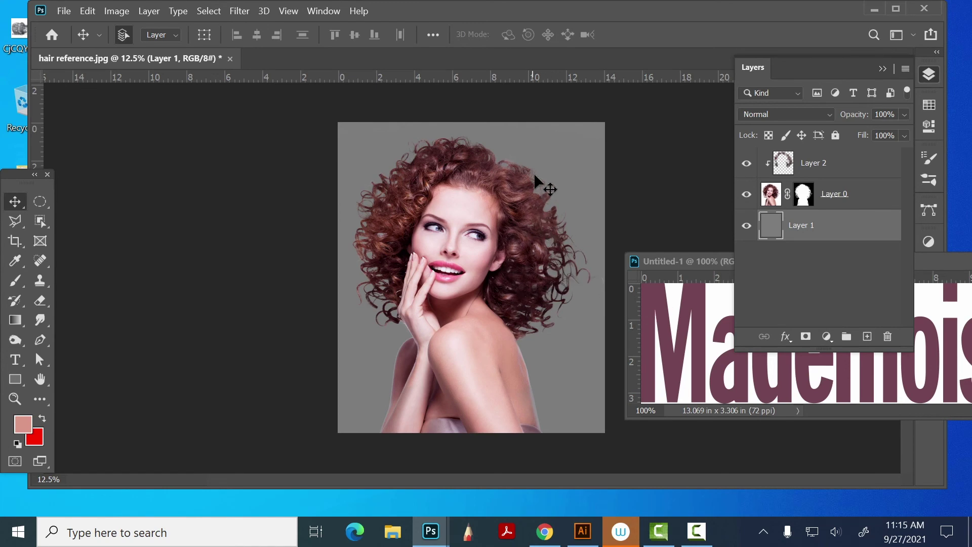
key("ctrl+u")
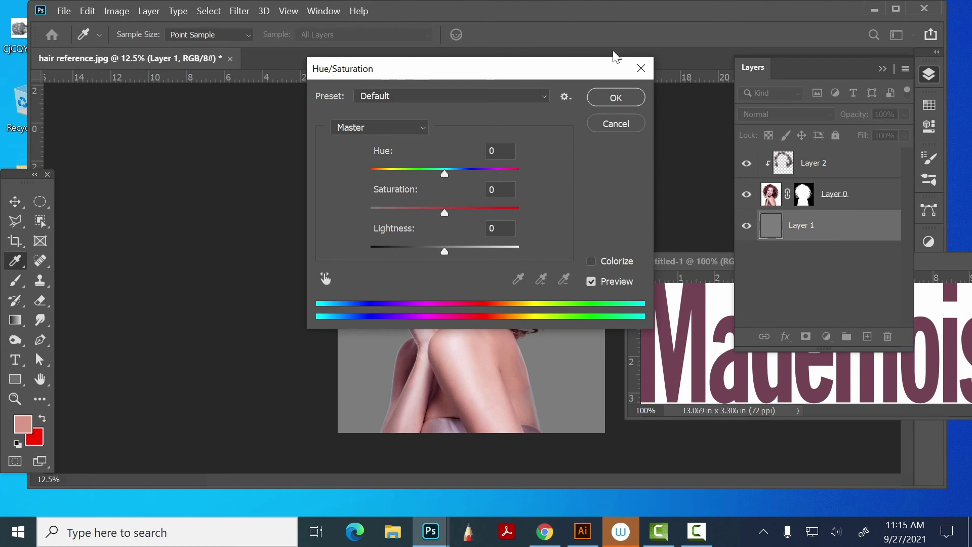
left_click_drag(583, 68, 388, 151)
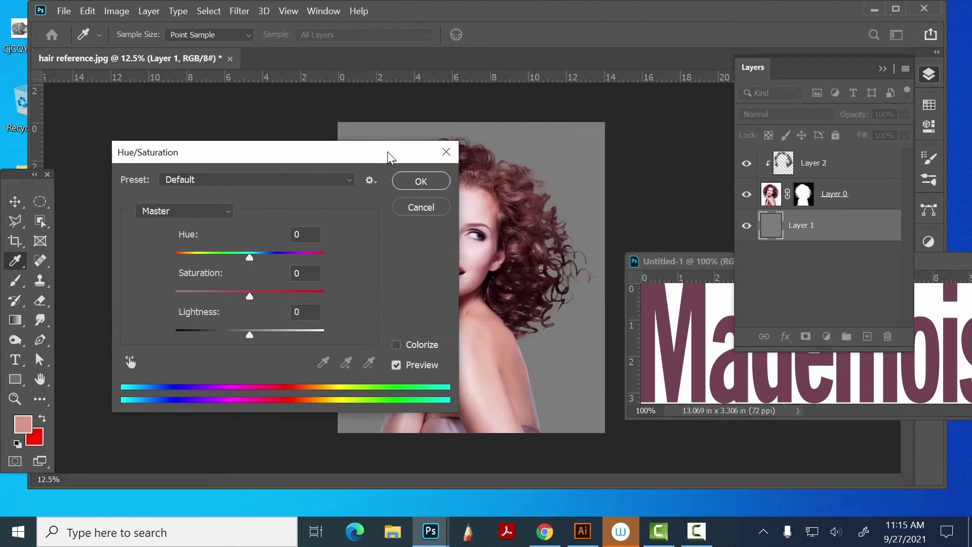
left_click(397, 345)
left_click(431, 180)
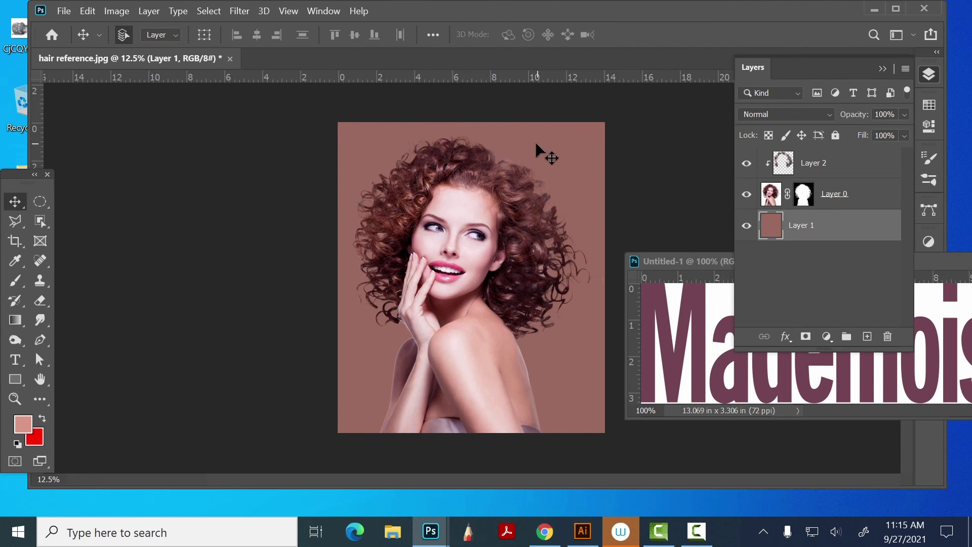
Extend the canvas above the head to 14.08 x 18.45 in and fill the background layer with the sampled pink.
key("ctrl+minus")
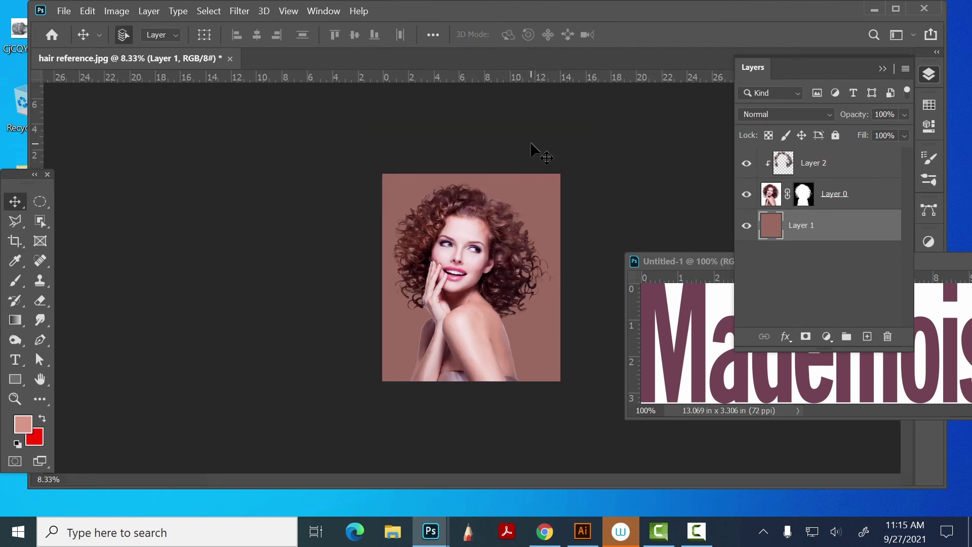
key("c")
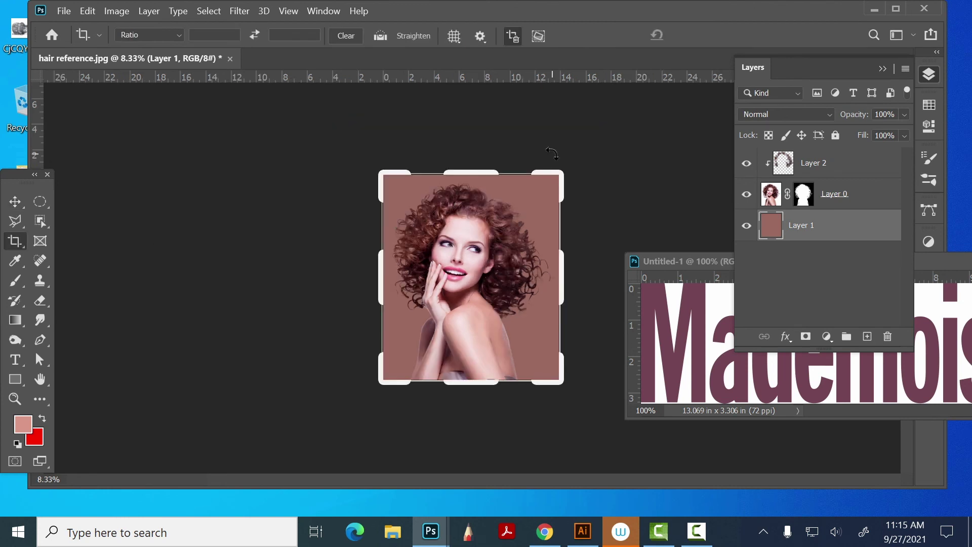
left_click_drag(461, 172, 438, 152)
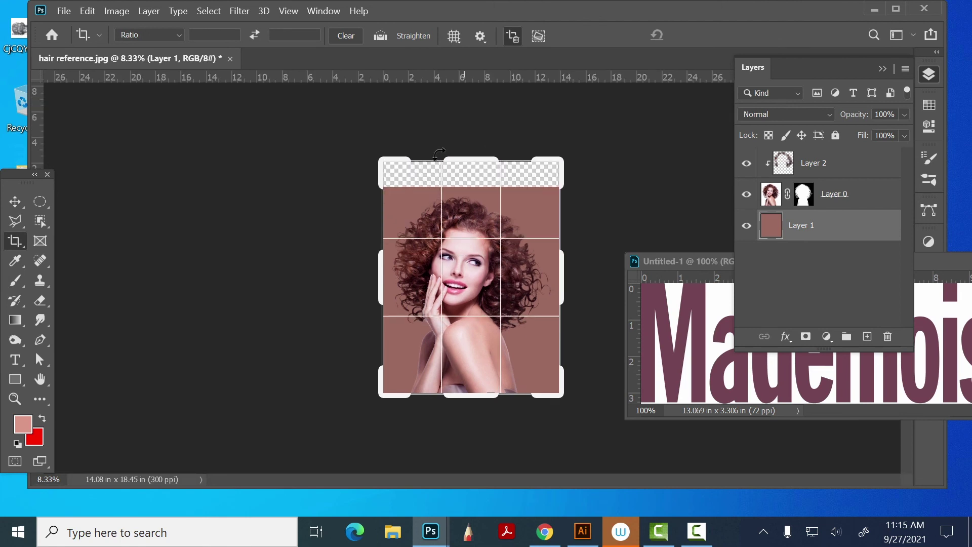
left_click(15, 201)
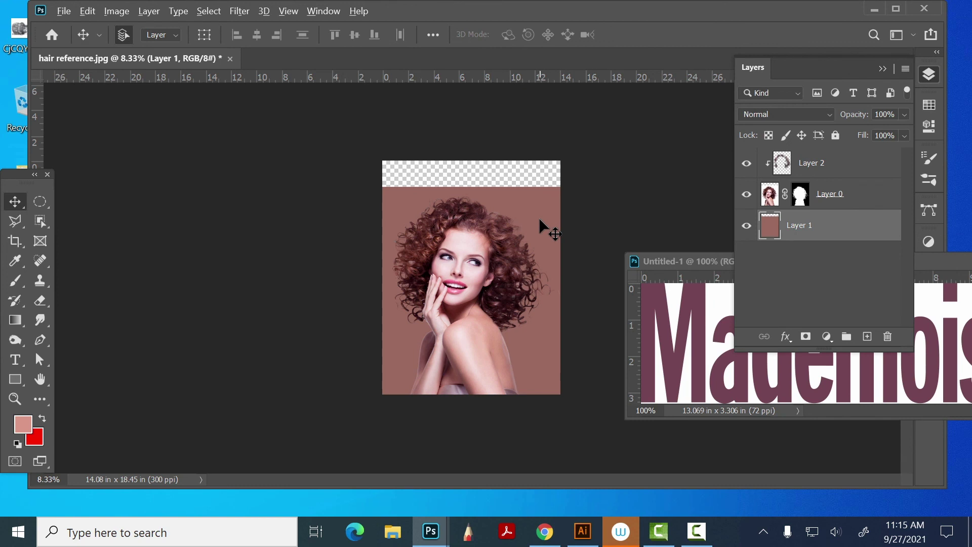
key("alt+BackSpace")
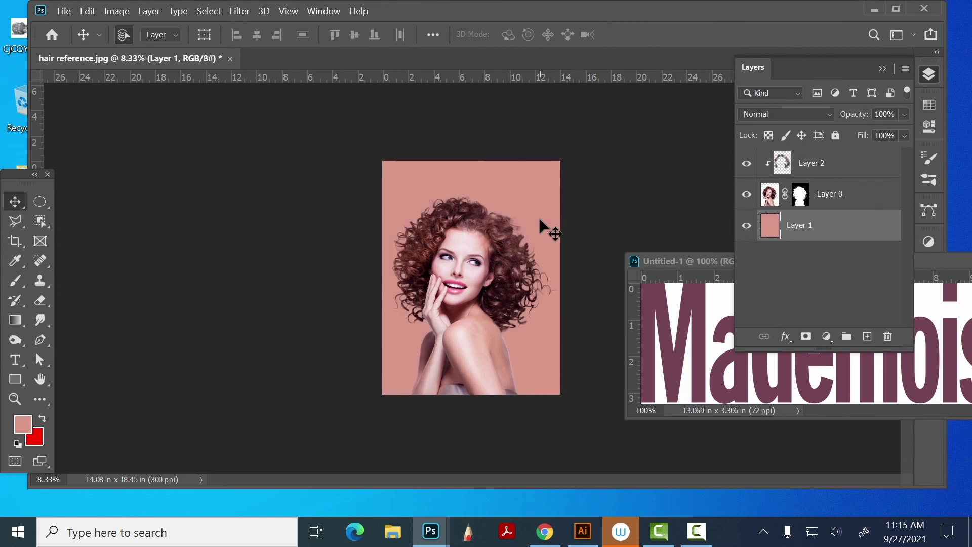
Copy the Mademoiselle title into the portrait behind the woman, scale it to 404.26%, and place it across the top of the cover.
left_click(655, 305)
left_click_drag(654, 296, 498, 203)
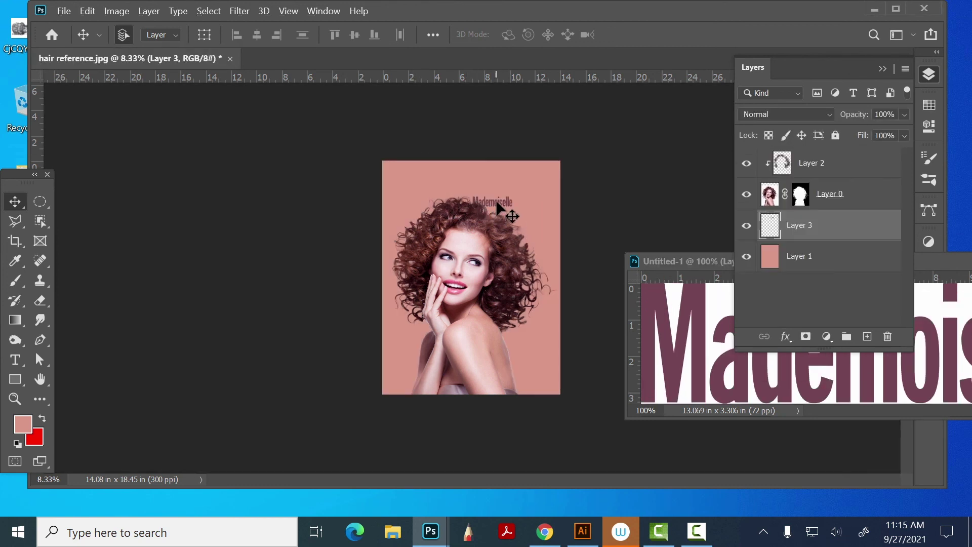
key("ctrl+t")
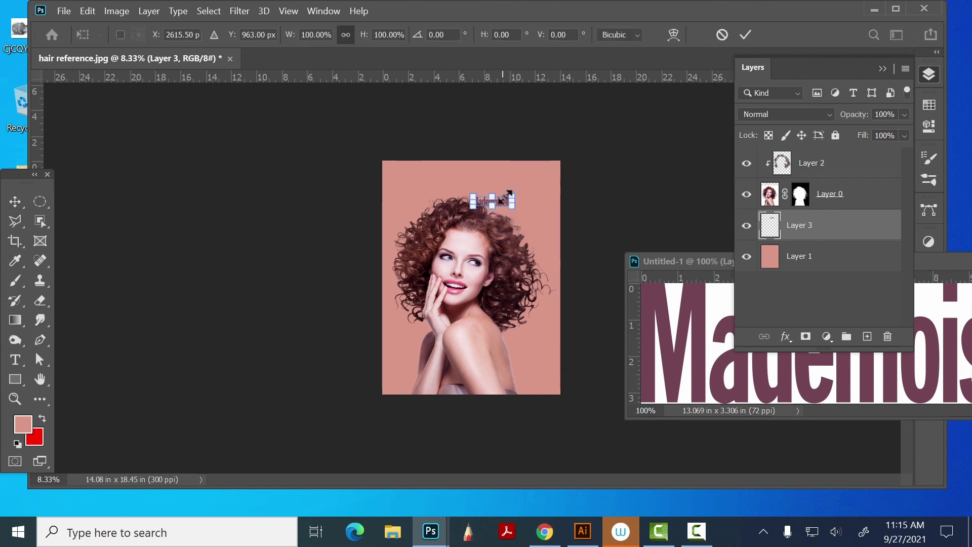
mouse_move(511, 196)
left_mouse_down()
mouse_move(565, 165)
mouse_move(519, 185)
left_mouse_up()
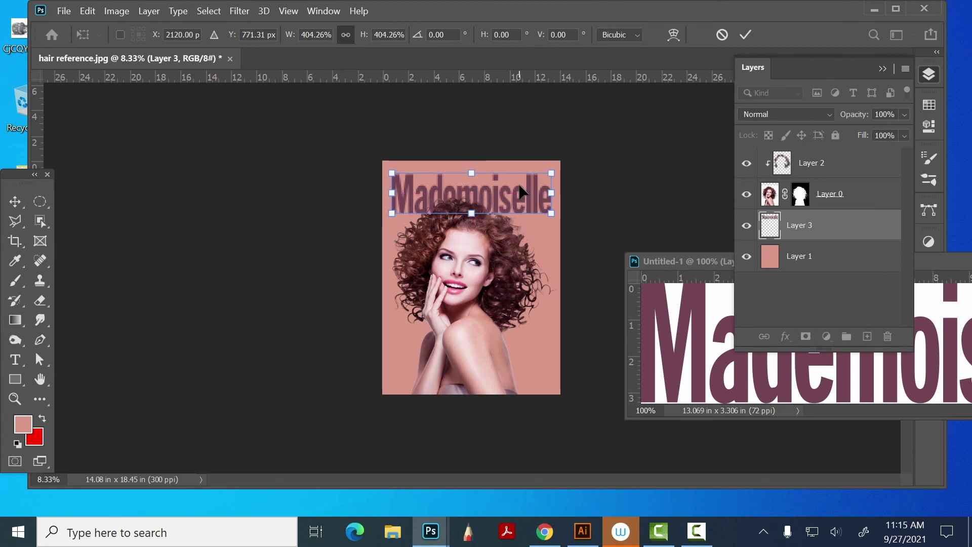
key("Return")
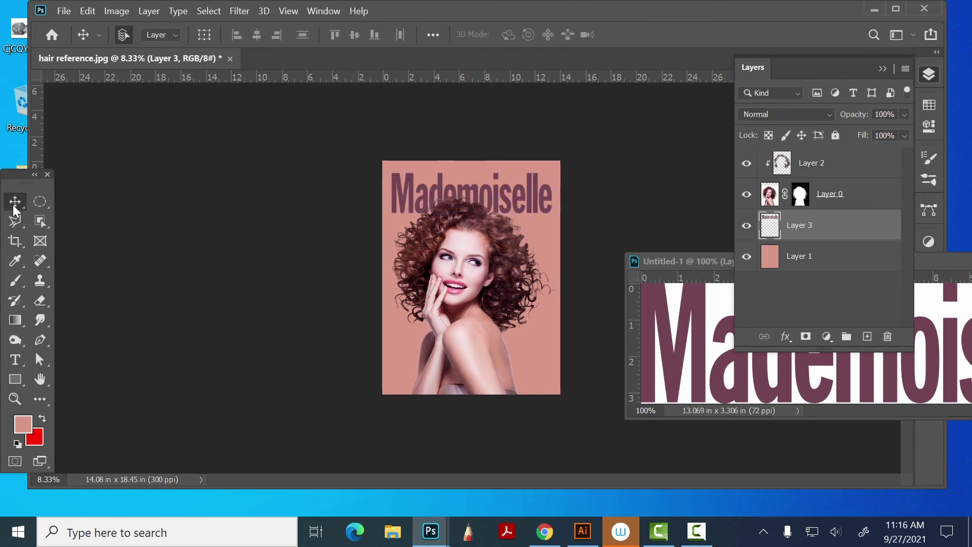
Add a red Wide Latin cover line at 17.48 pt beside the shoulder, with a person's first name followed by "Beauty Tips".
left_click(16, 399)
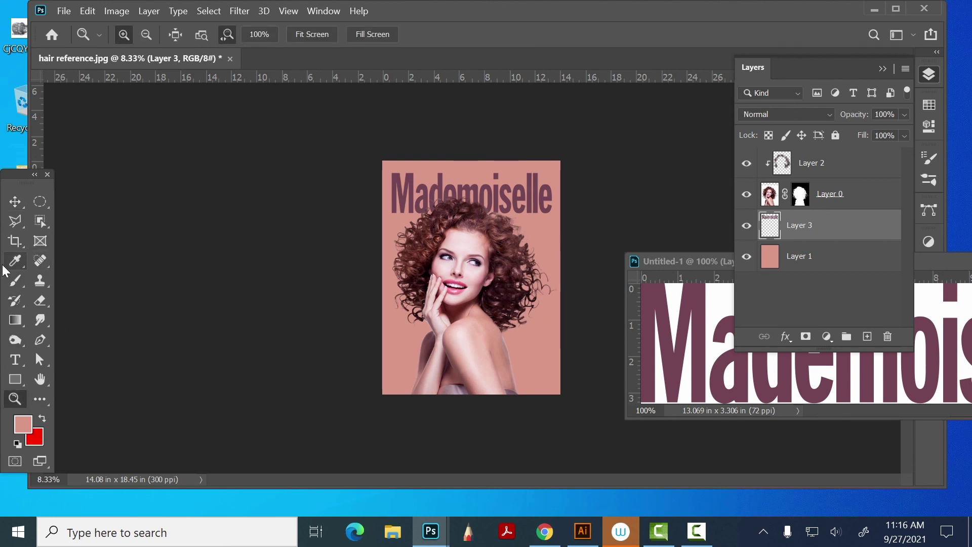
left_click(16, 359)
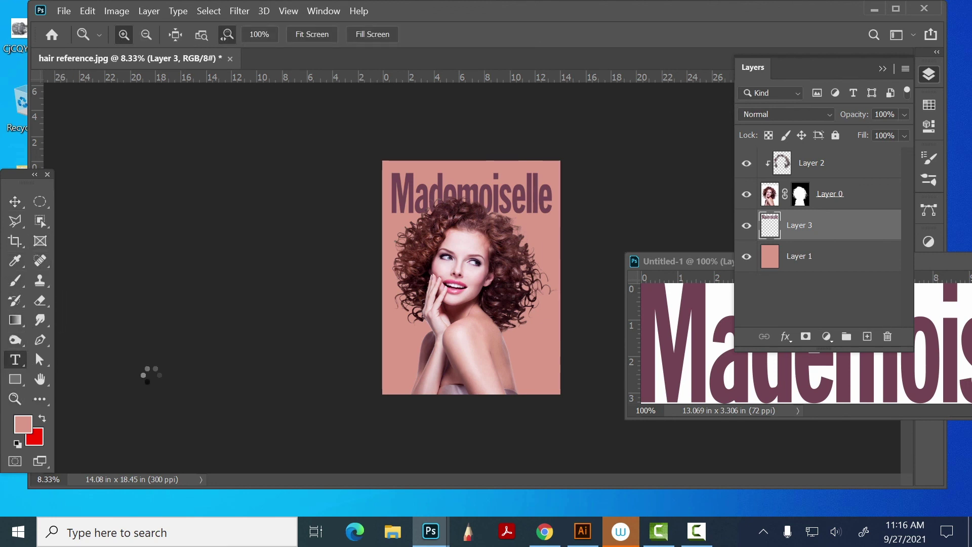
left_click(503, 333)
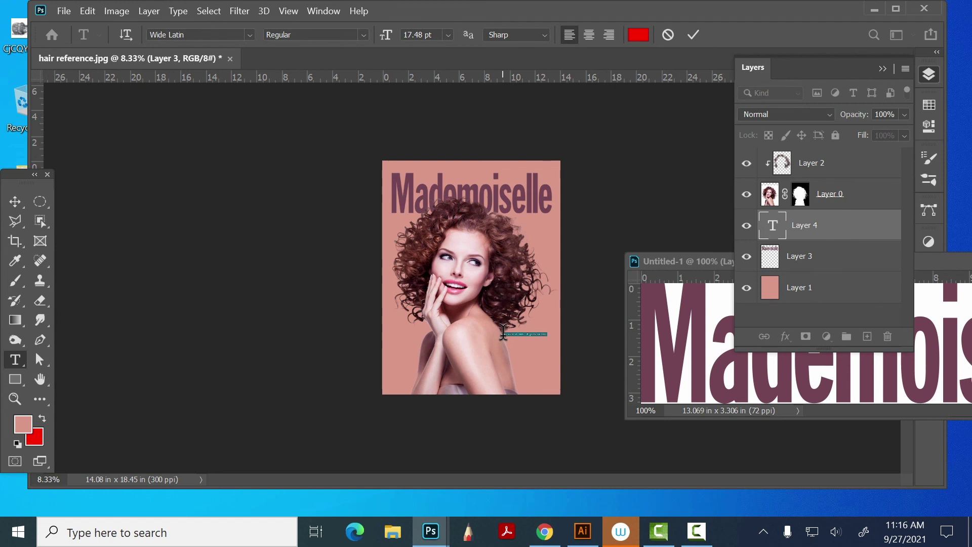
type("Fall")
left_click(15, 201)
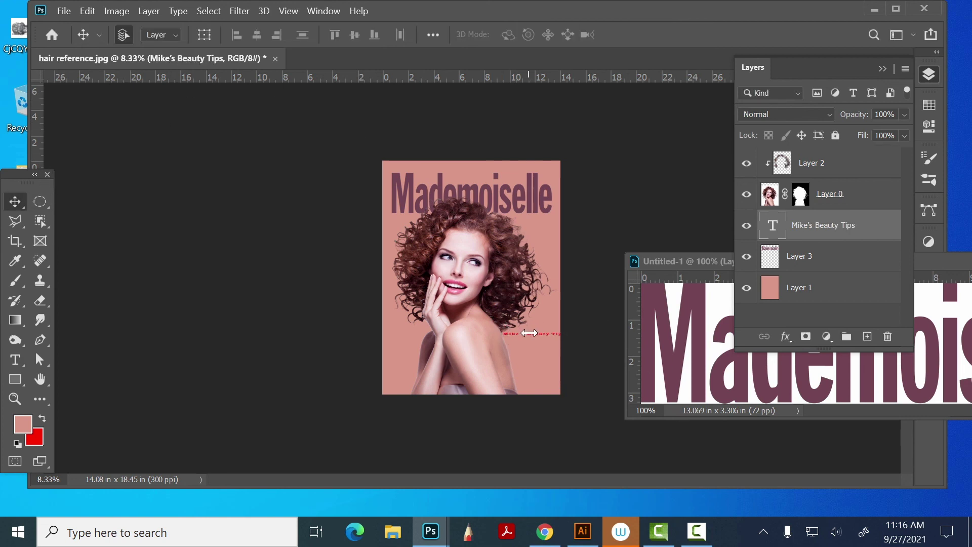
Undo the accidental background shift, move the beauty tips text lower on the cover, and hide its layer.
mouse_move(523, 333)
left_mouse_down()
mouse_move(490, 344)
mouse_move(519, 335)
left_mouse_up()
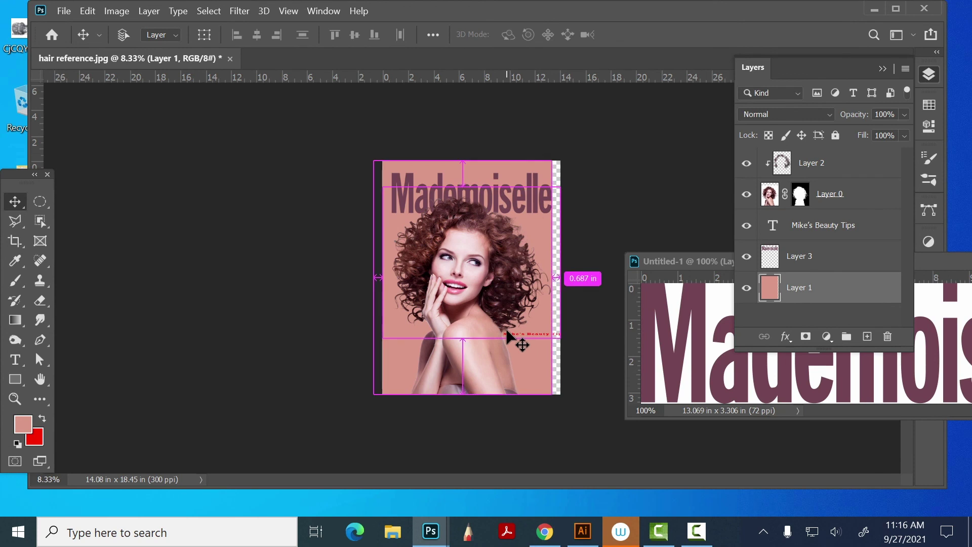
key("ctrl+z")
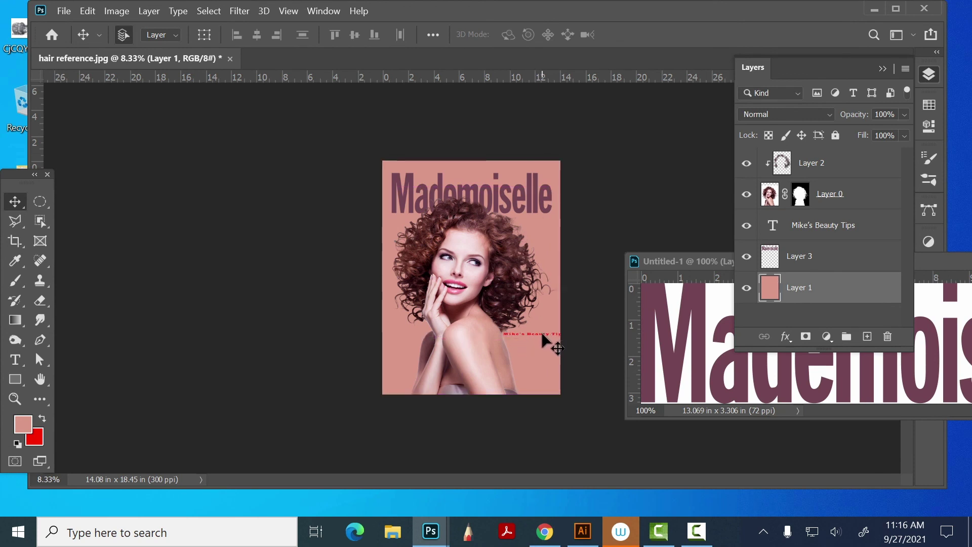
left_click_drag(539, 330, 538, 380)
left_click(746, 226)
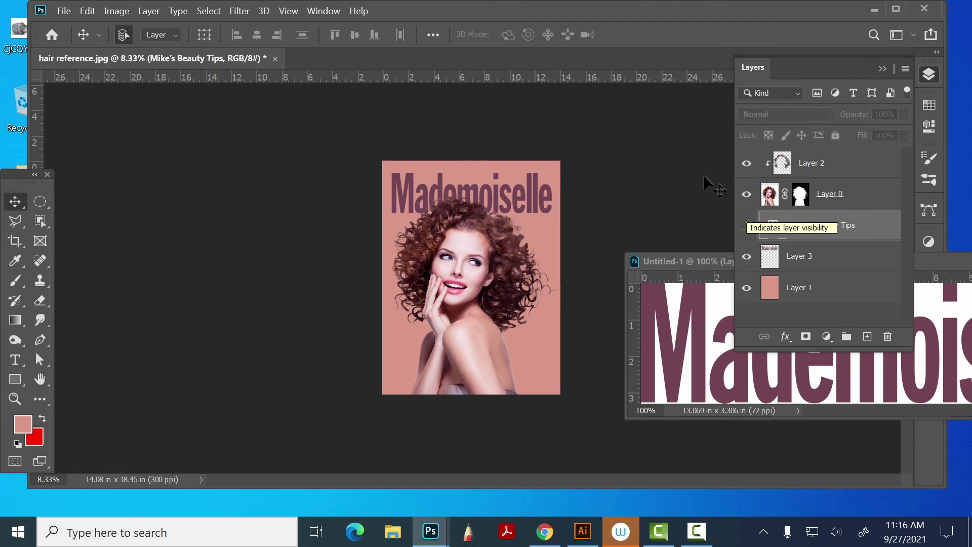
left_click(14, 399)
mouse_move(510, 217)
left_mouse_down()
mouse_move(548, 264)
mouse_move(527, 222)
left_mouse_up()
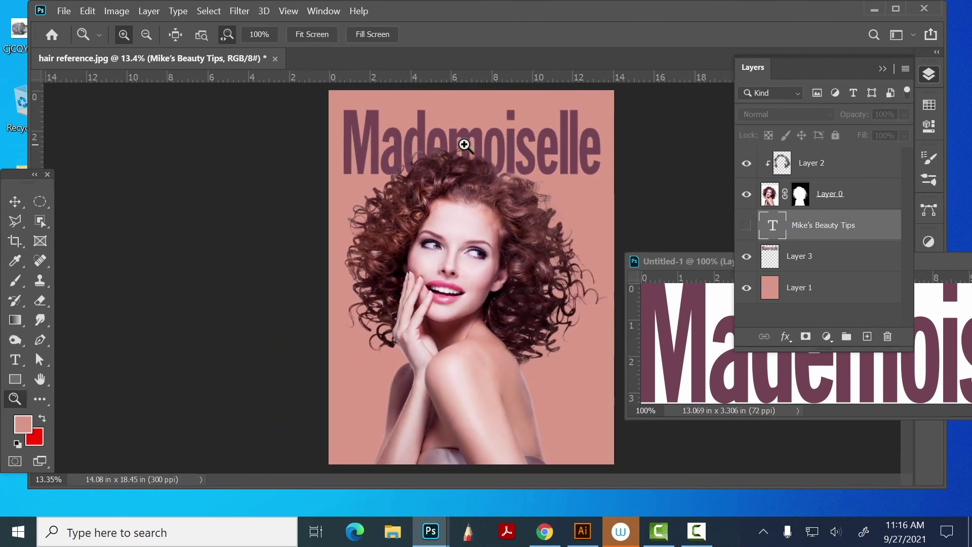